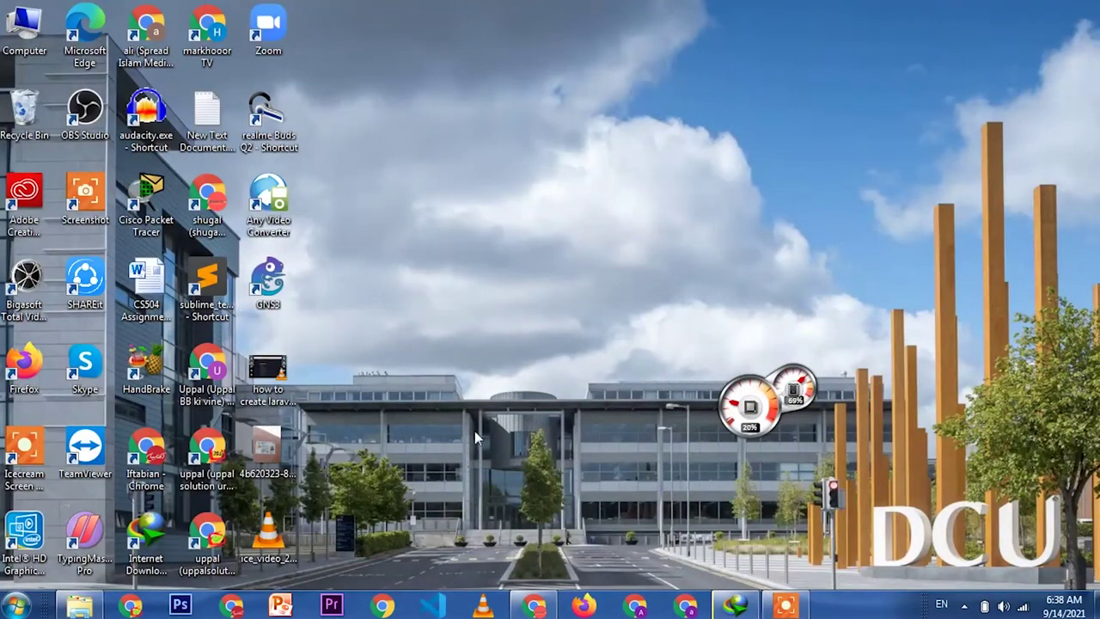
- Search Google for 'easyshare web for pc' in a new Chrome tab and open easyshare.vivo.com
click(535, 606)
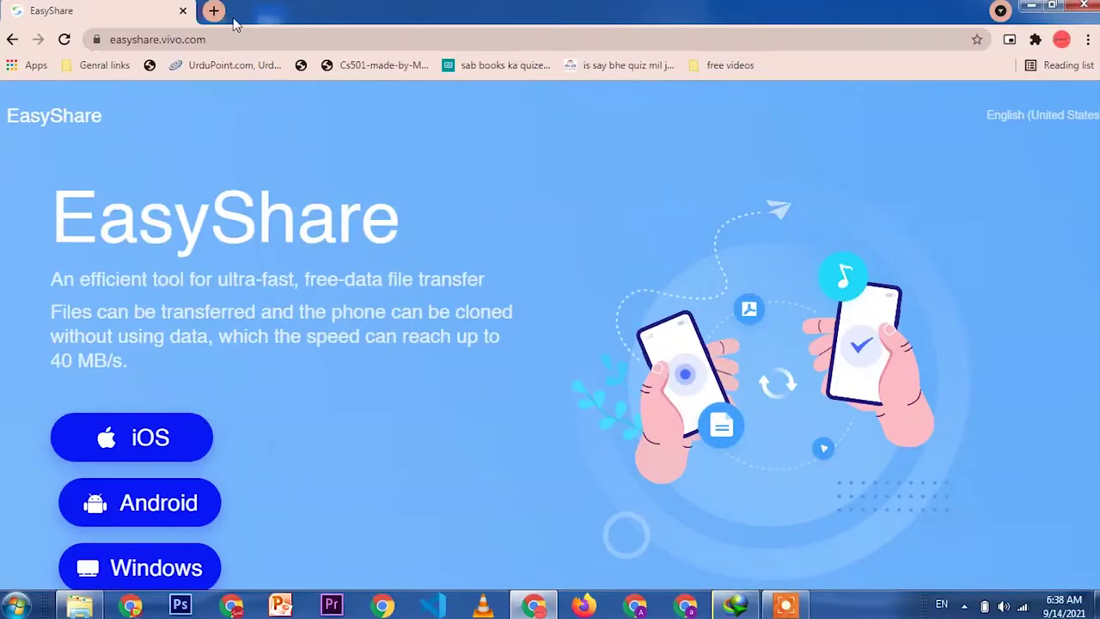
click(214, 11)
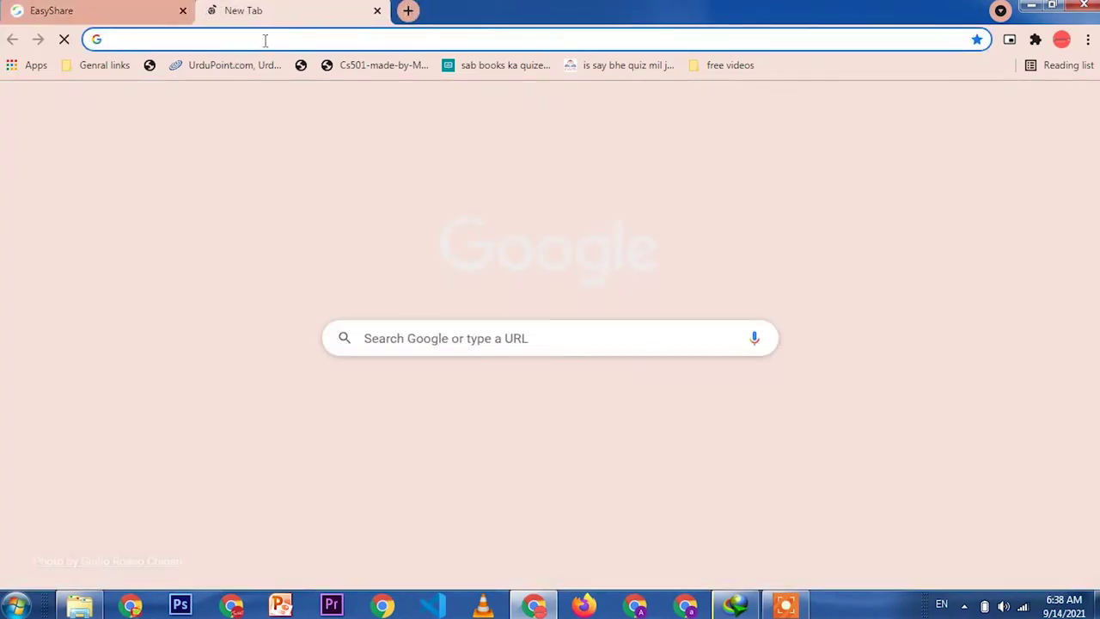
click(263, 40)
text(easy)
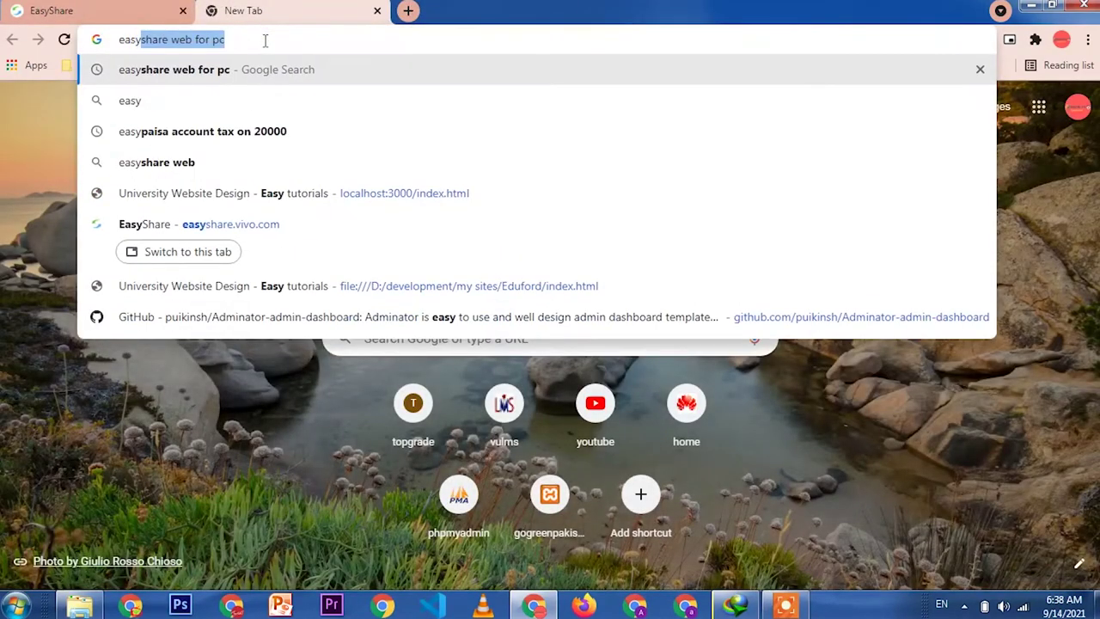
text(share)
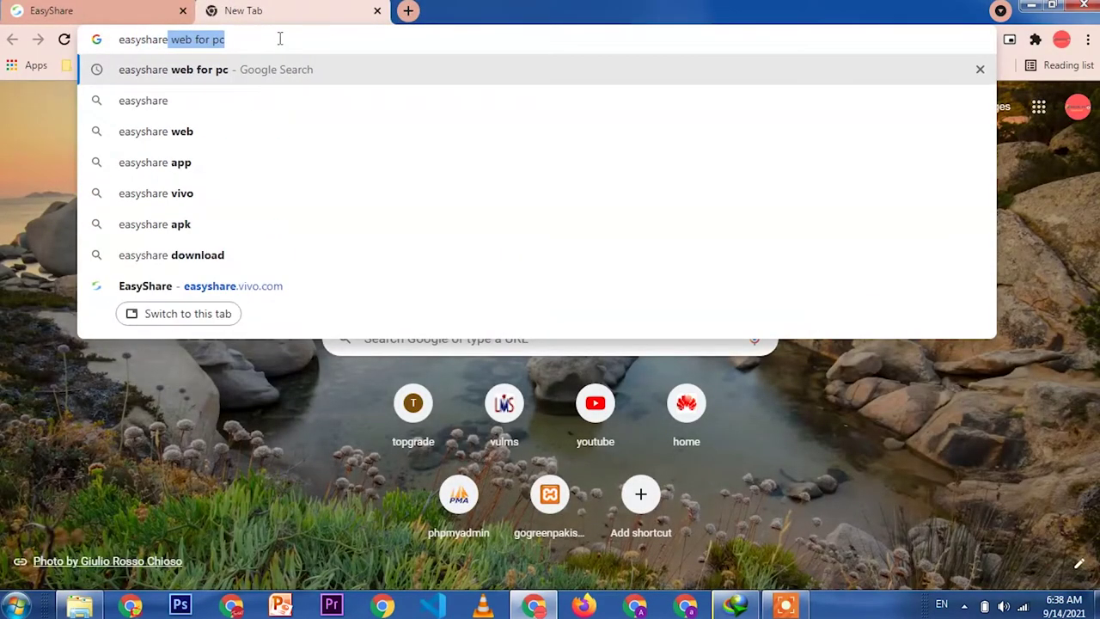
key(Return)
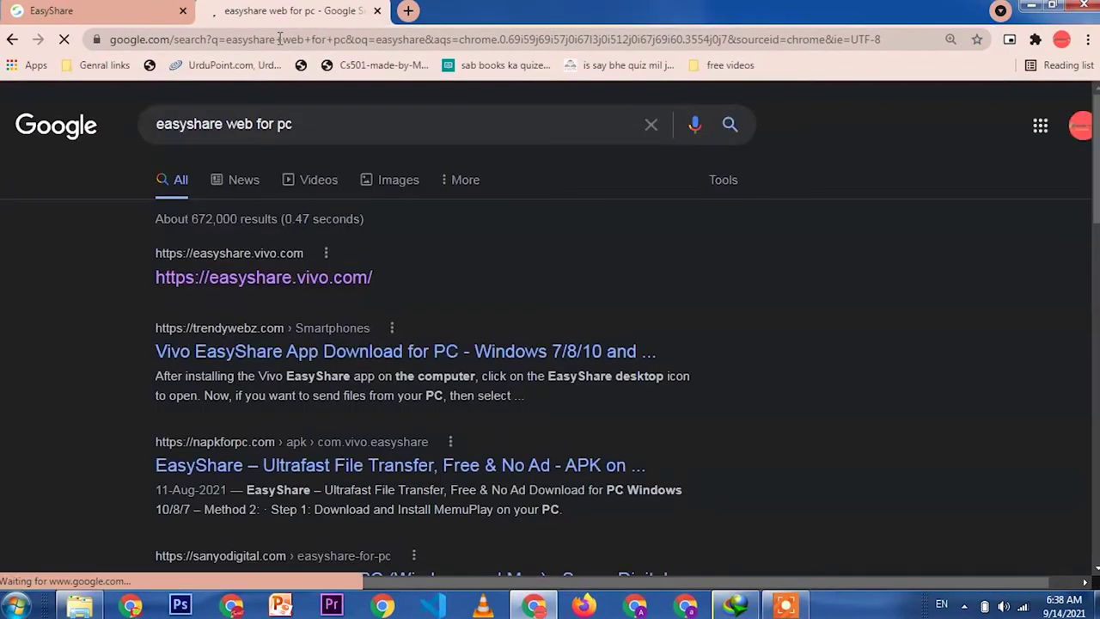
click(238, 284)
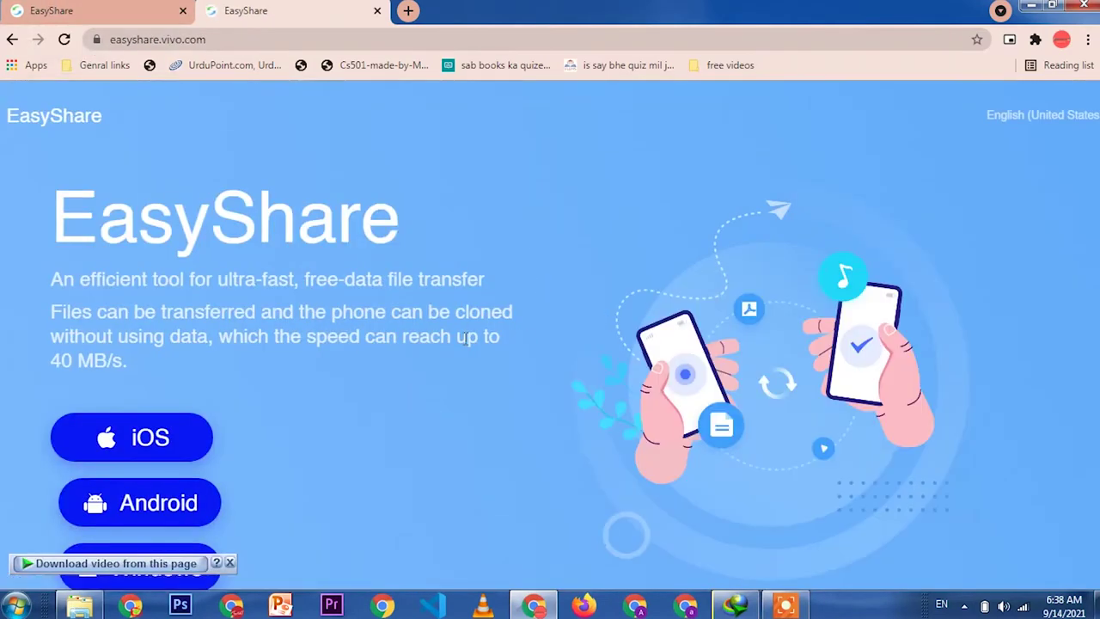
- Look over the EasyShare homepage's download options and dismiss the video-download bar
scroll(480, 354, down, 2)
scroll(365, 293, down, 4)
scroll(365, 294, up, 3)
scroll(545, 301, up, 3)
click(229, 564)
mouse_move(140, 502)
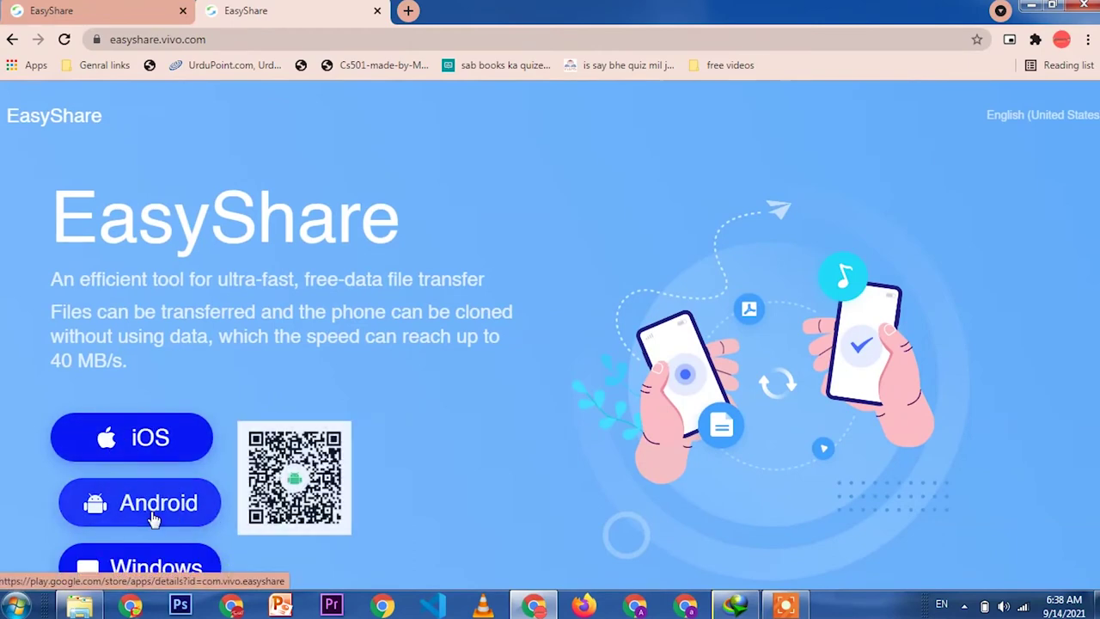
- Download the 125.87 MB EasyShare Windows installer with IDM into Downloads\Programs
click(146, 574)
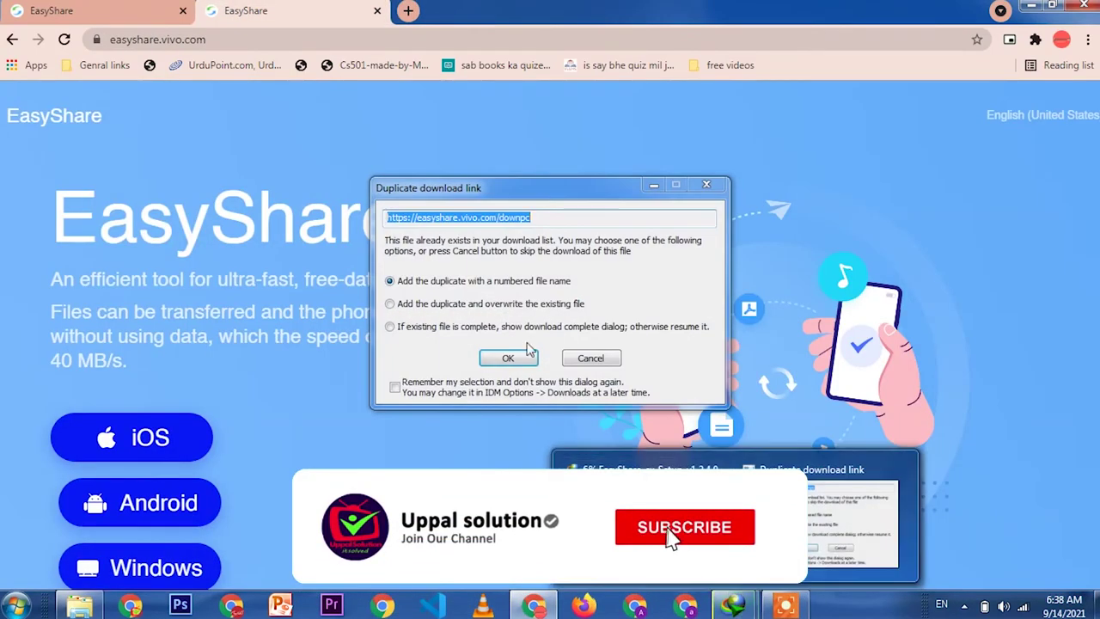
click(590, 357)
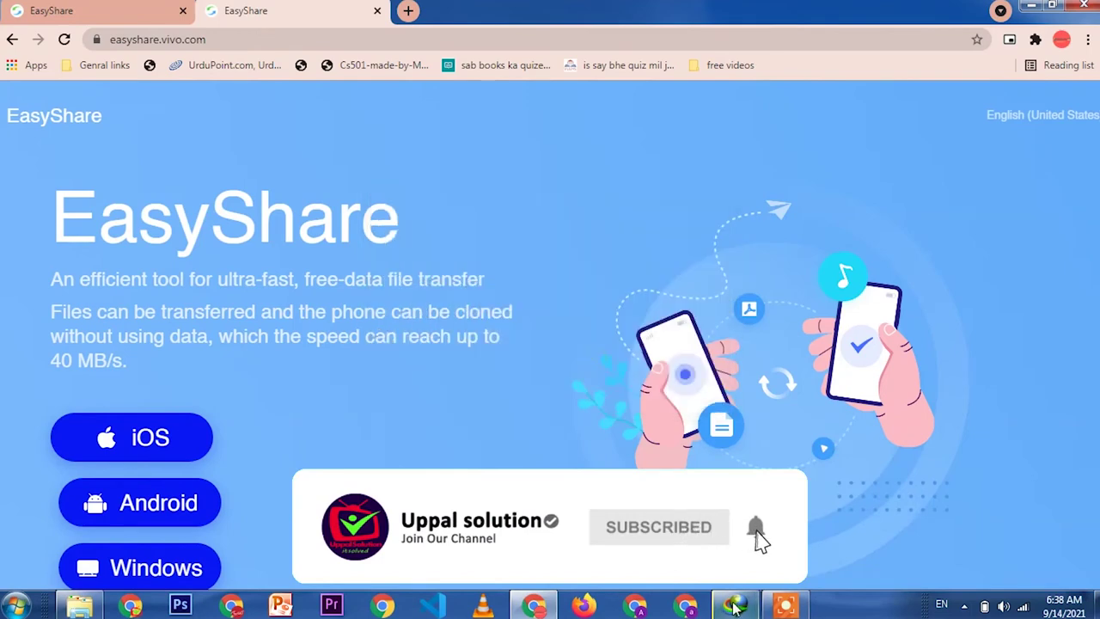
click(734, 605)
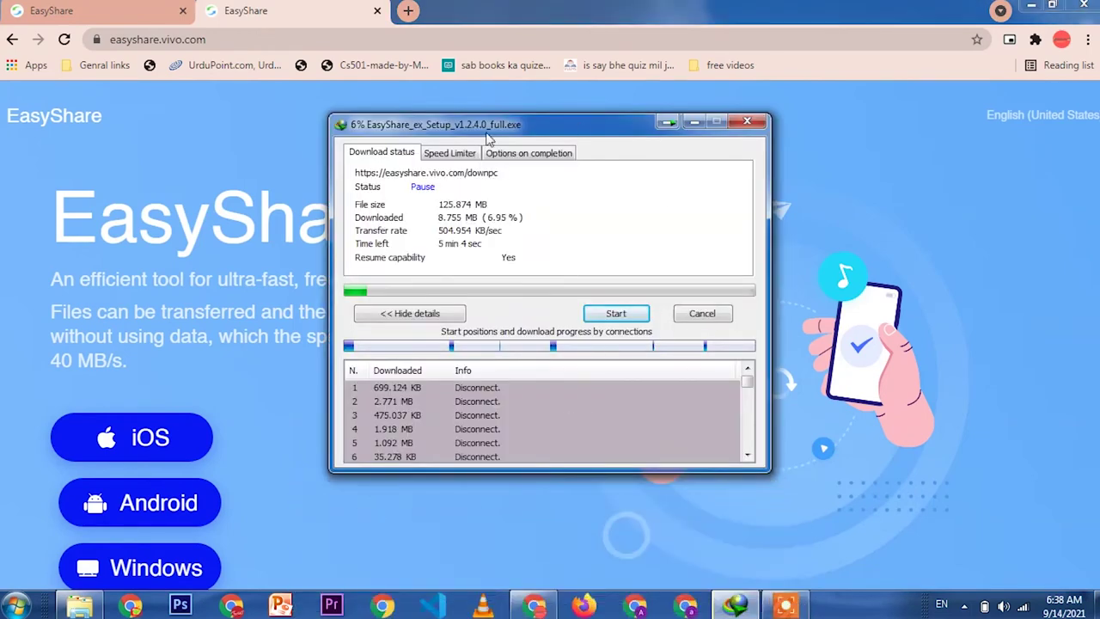
click(616, 316)
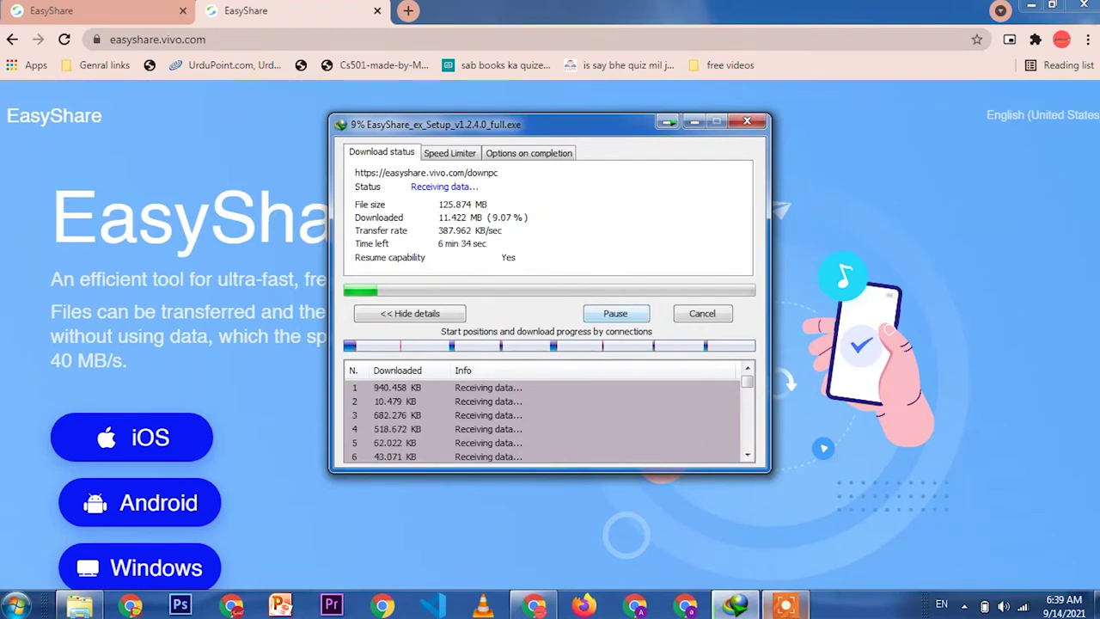
click(785, 606)
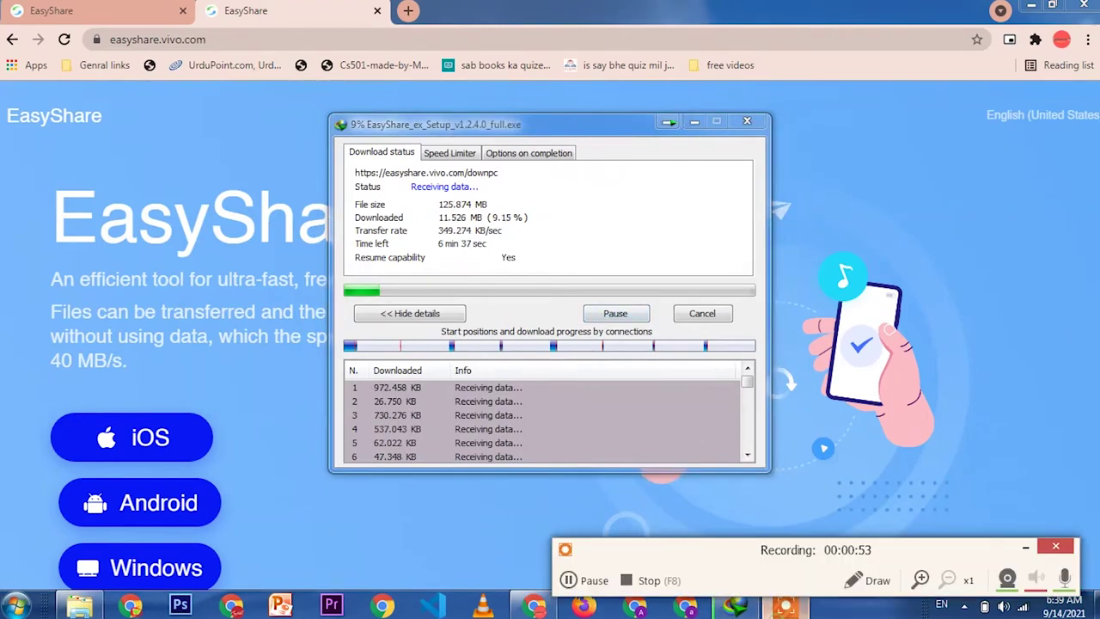
click(581, 584)
click(585, 531)
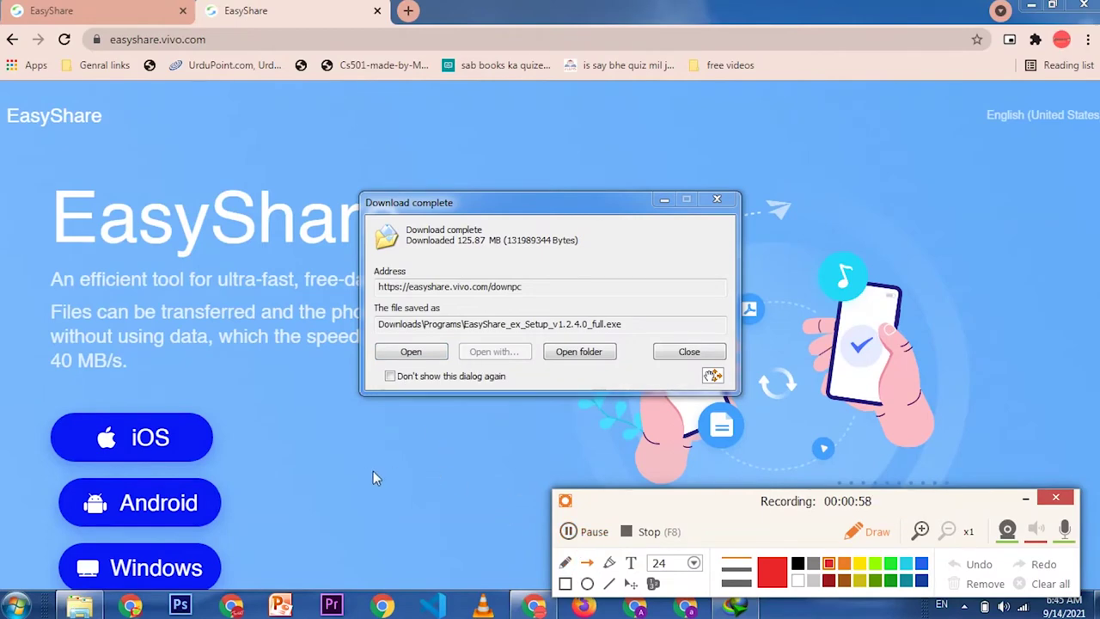
- Install EasyShare 1.2.4.0 to the default Program Files folder
drag(369, 466, 402, 363)
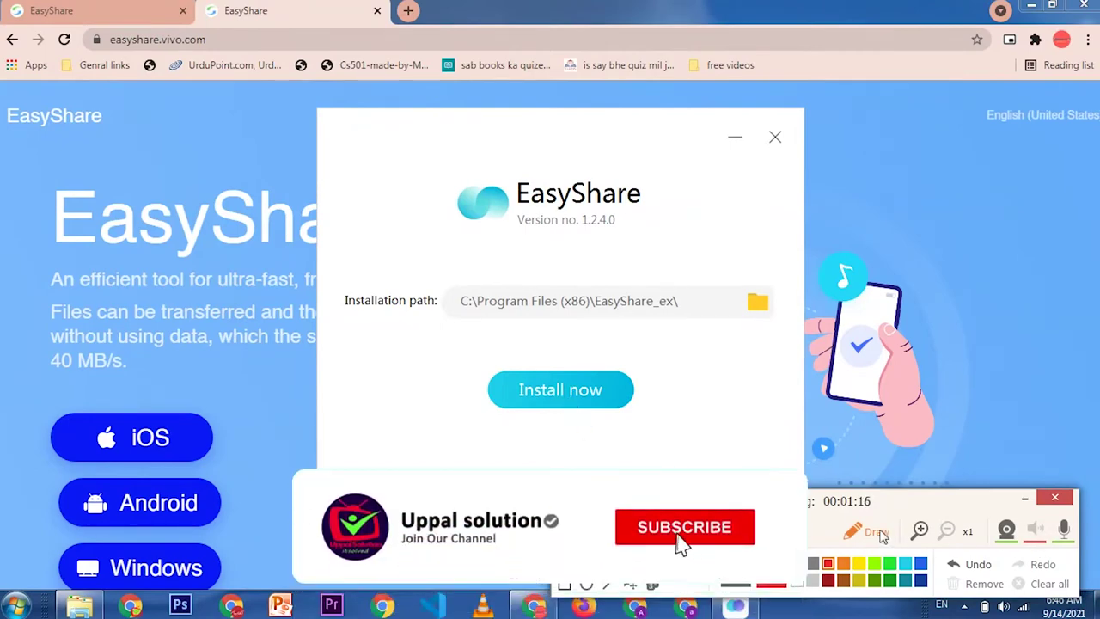
click(530, 389)
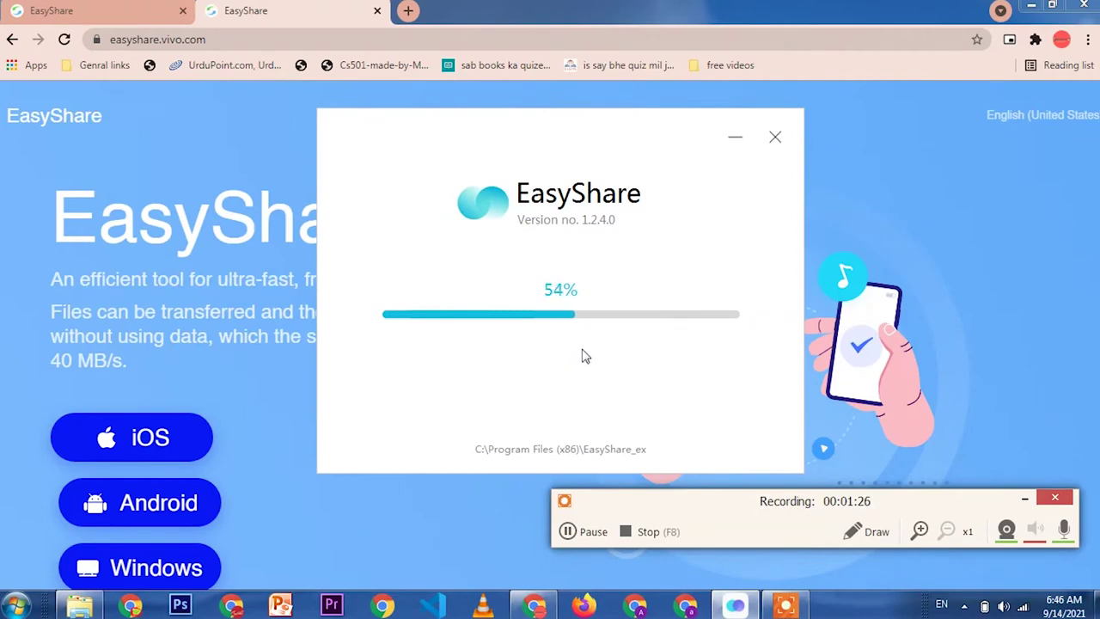
click(1029, 6)
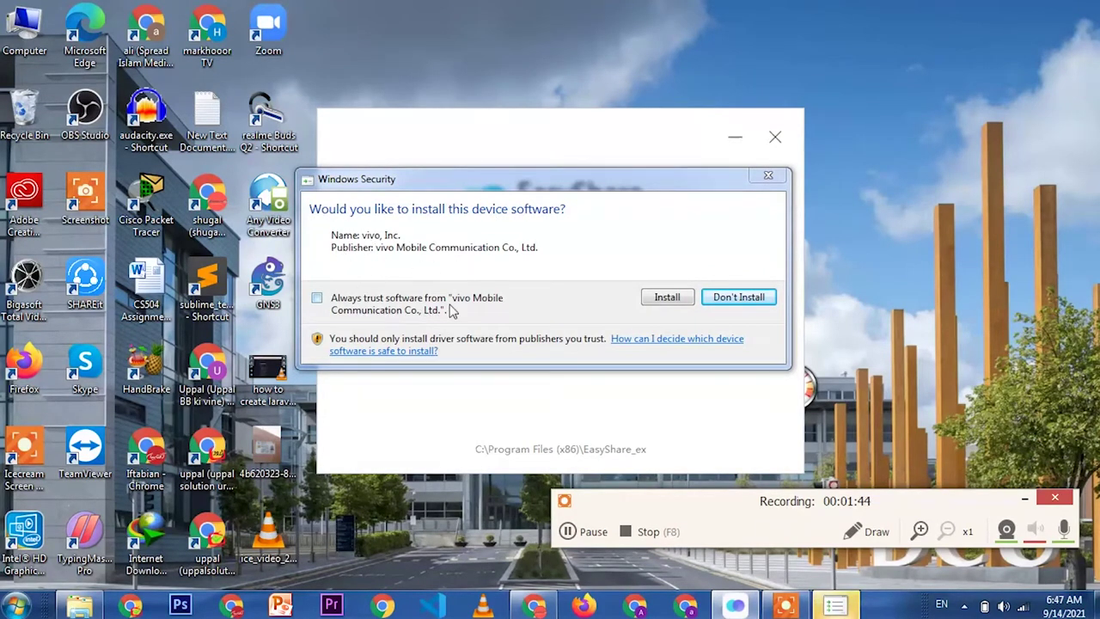
- Always trust software from vivo Mobile Communication Co., Ltd. and install its driver
click(317, 299)
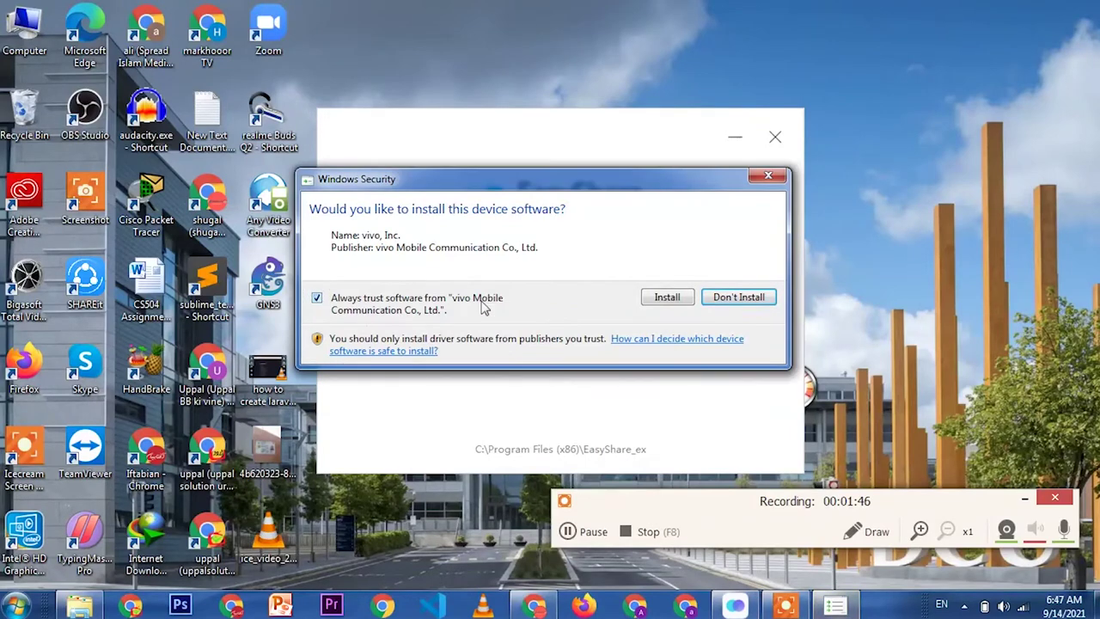
click(667, 297)
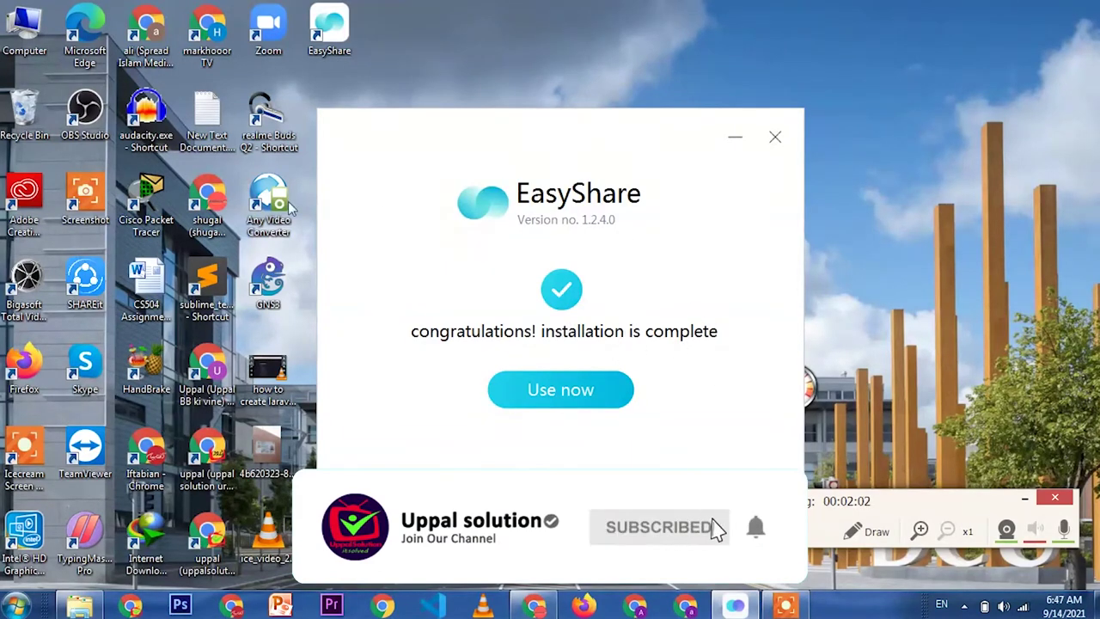
- Close the finished installer and show the EasyShare desktop shortcut's context menu
click(537, 391)
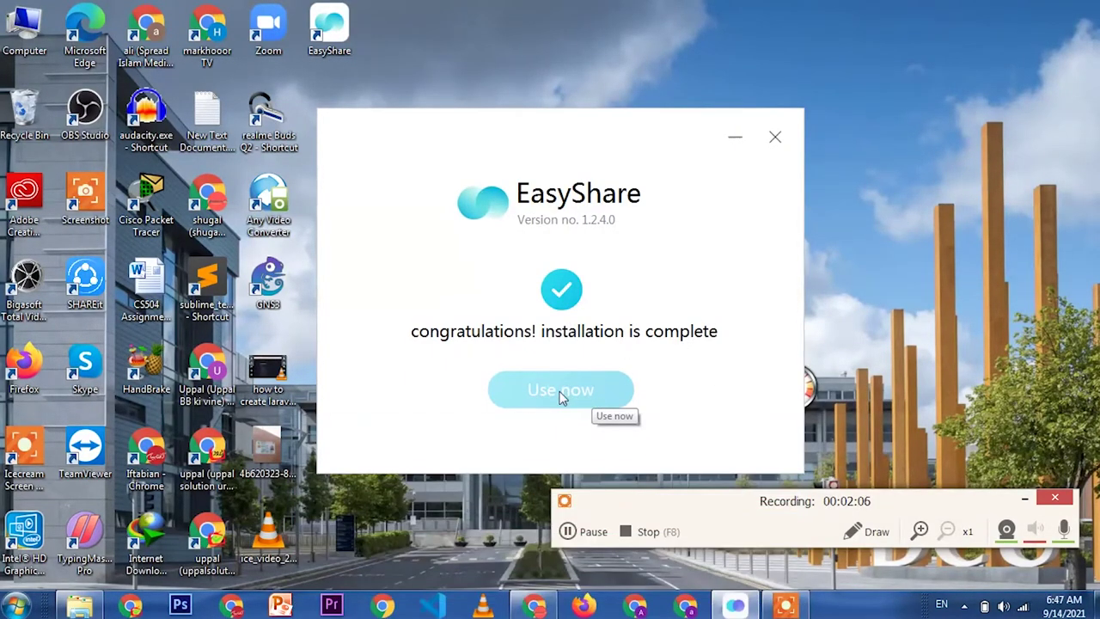
click(560, 394)
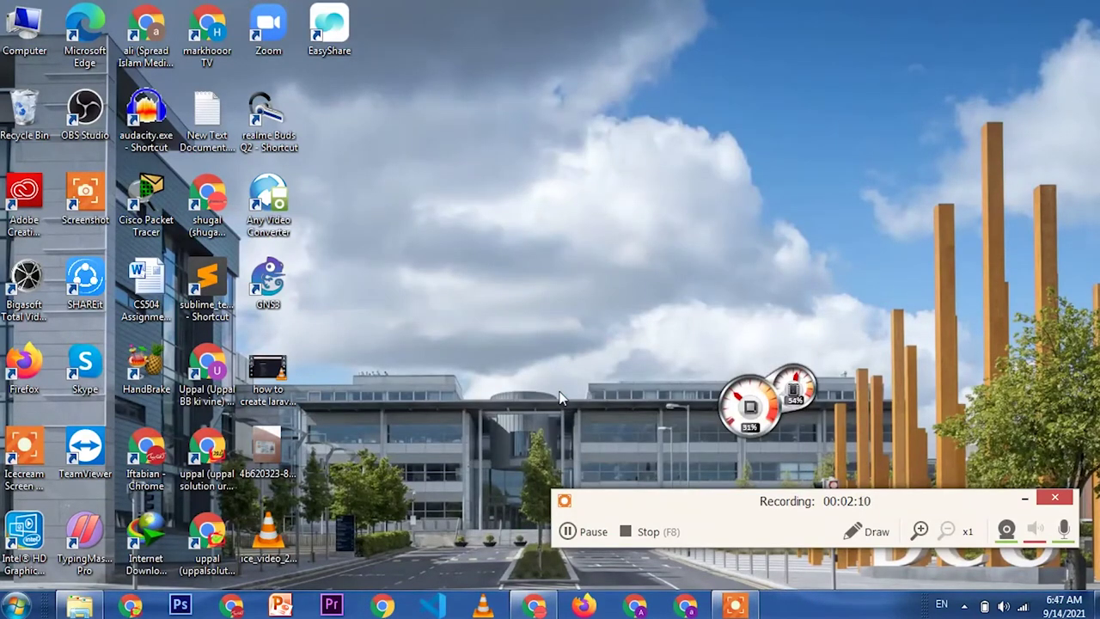
click(584, 532)
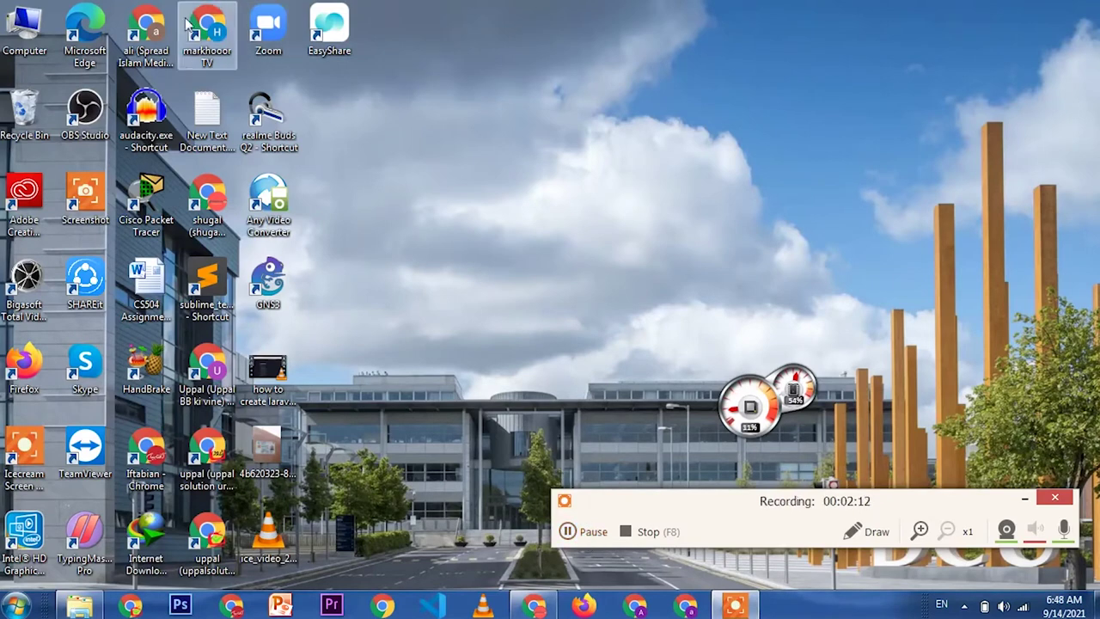
click(329, 12)
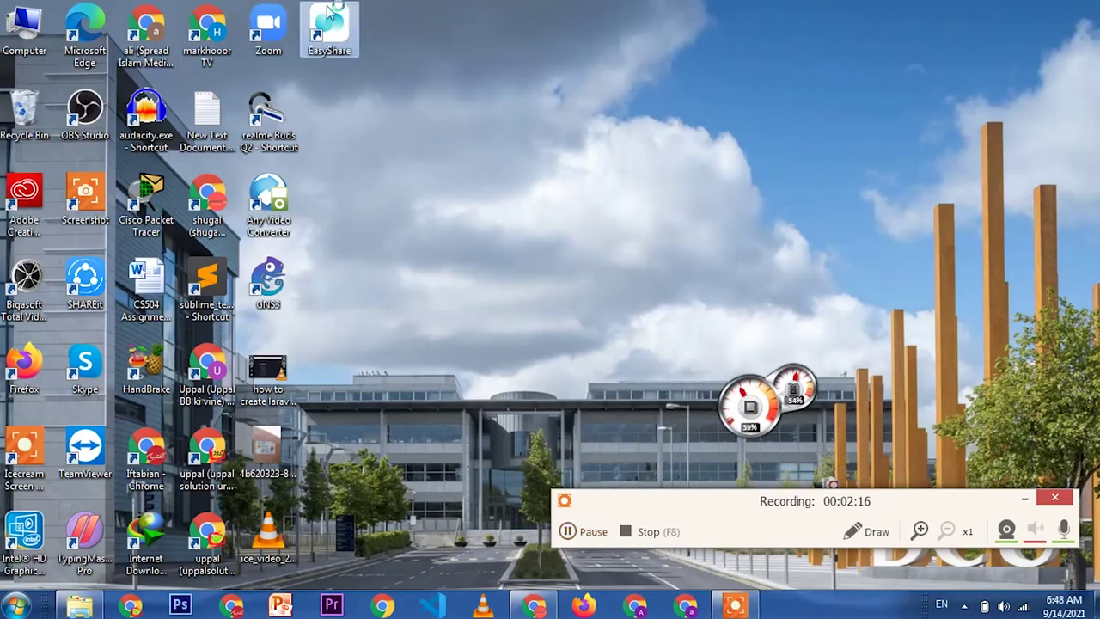
right_click(326, 17)
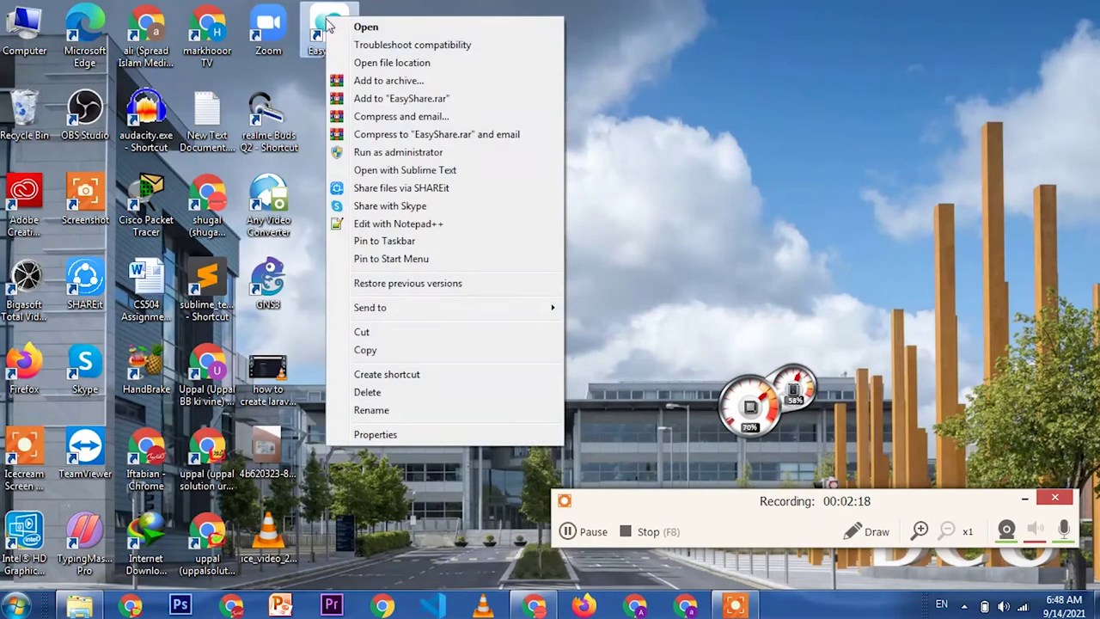
- Open EasyShare, choose Pakistan as the country or region, and enter the app
click(398, 30)
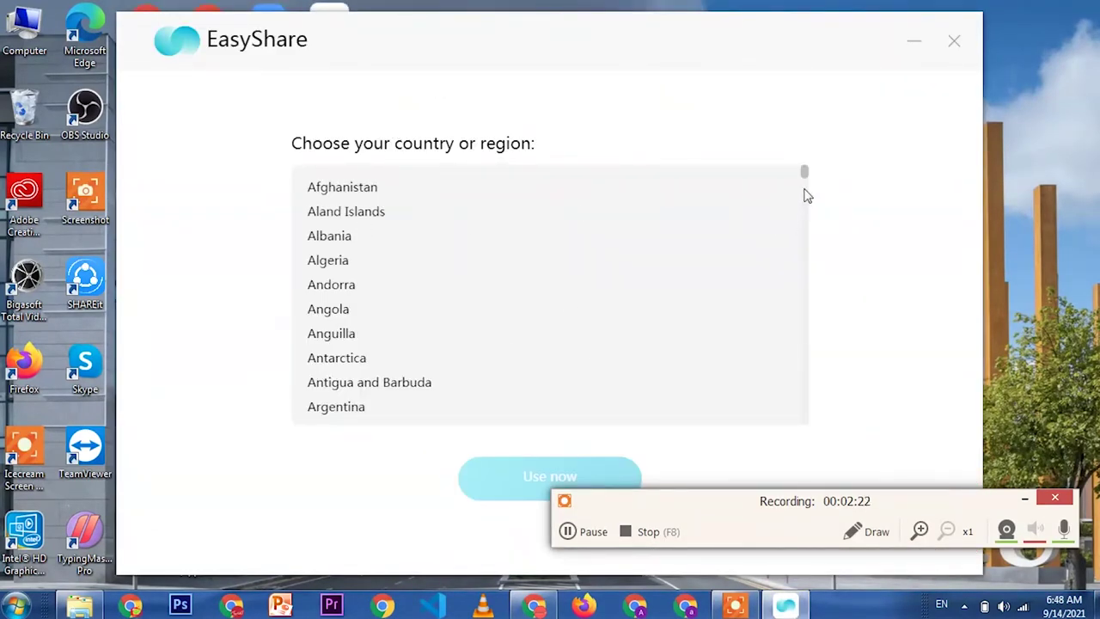
scroll(546, 324, down, 1)
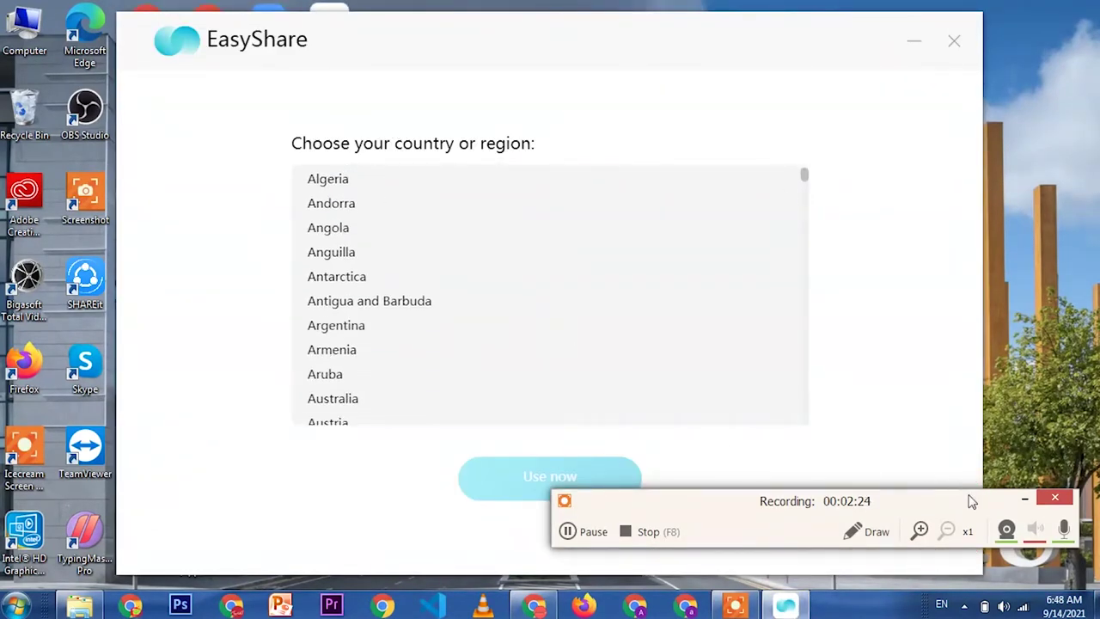
drag(971, 511, 977, 567)
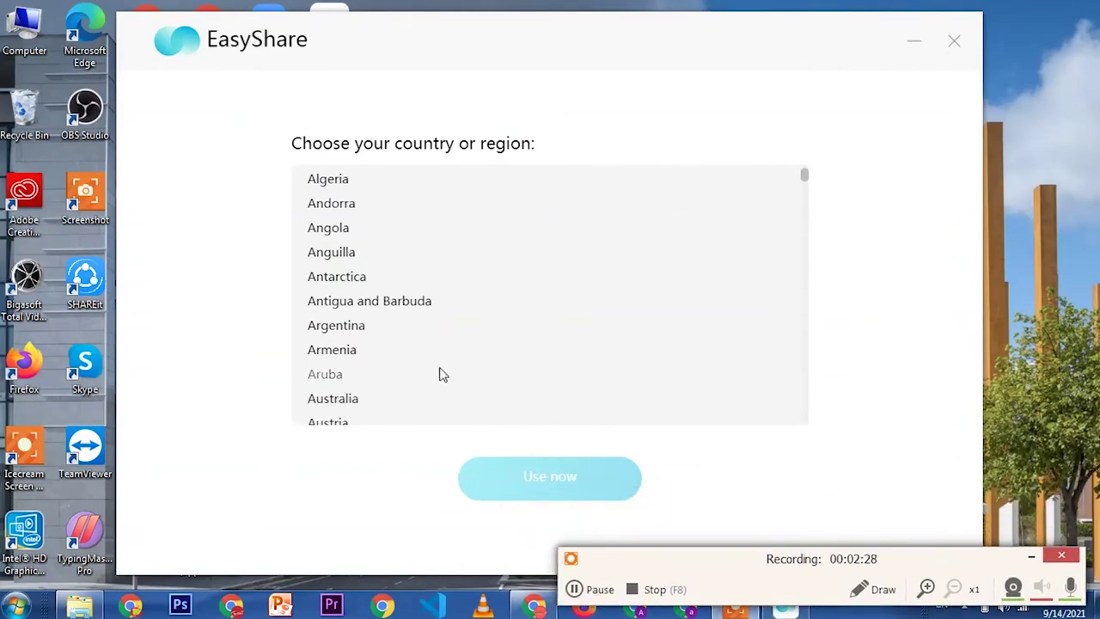
drag(806, 178, 808, 348)
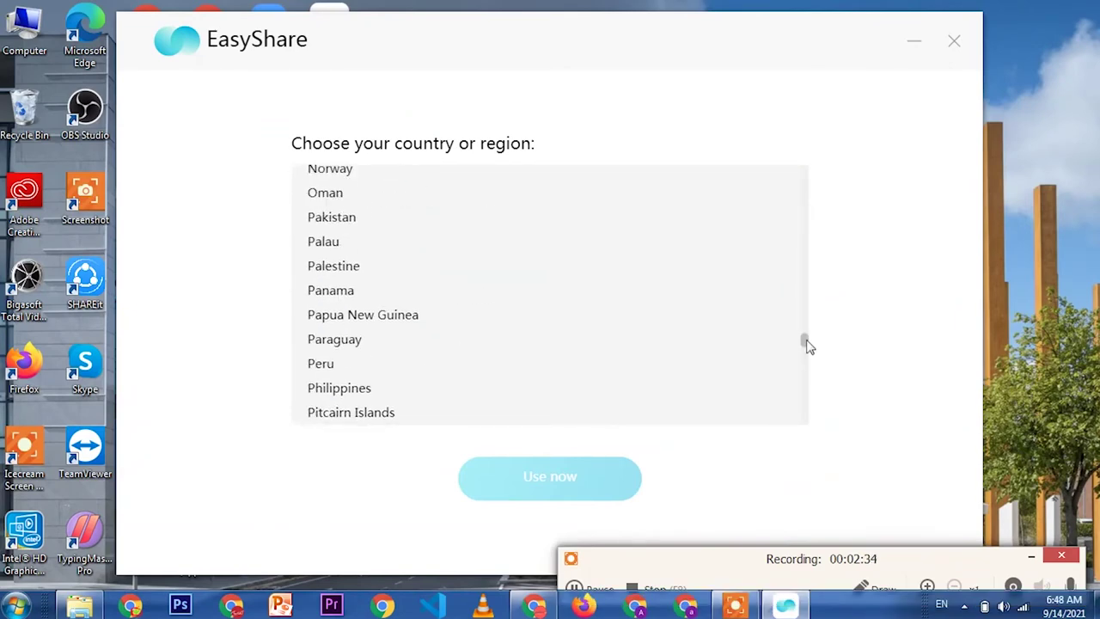
drag(808, 348, 802, 336)
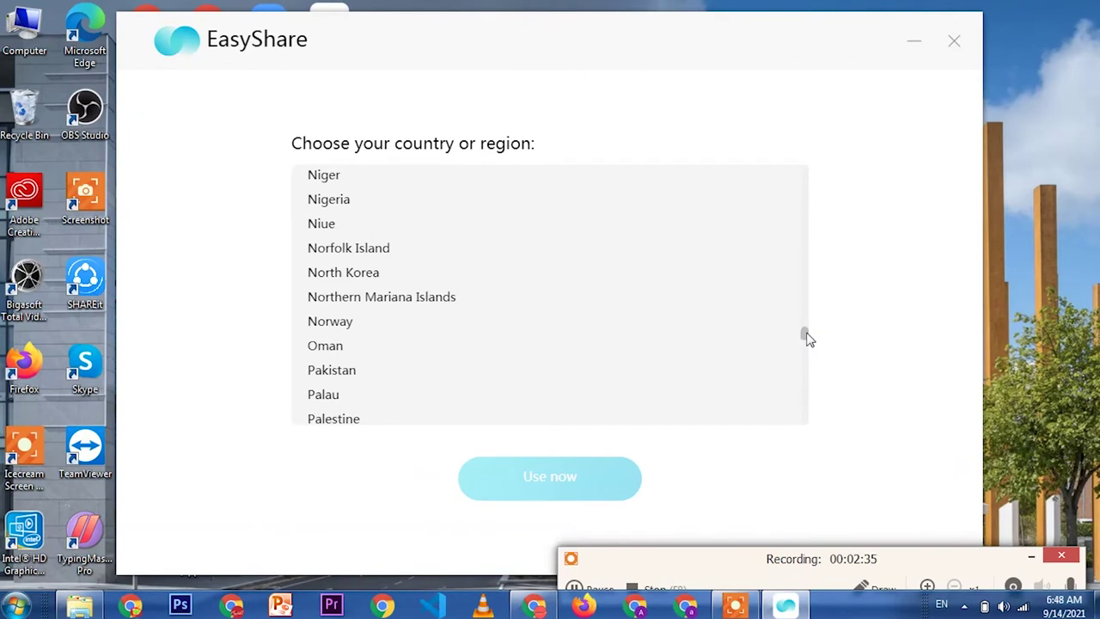
click(333, 378)
click(569, 477)
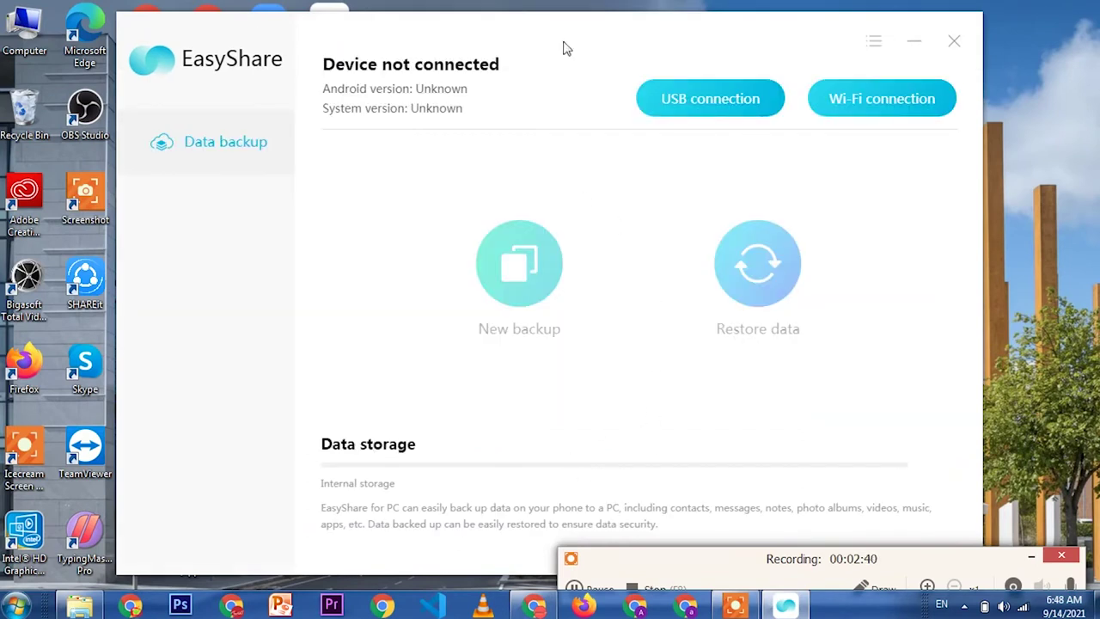
click(575, 589)
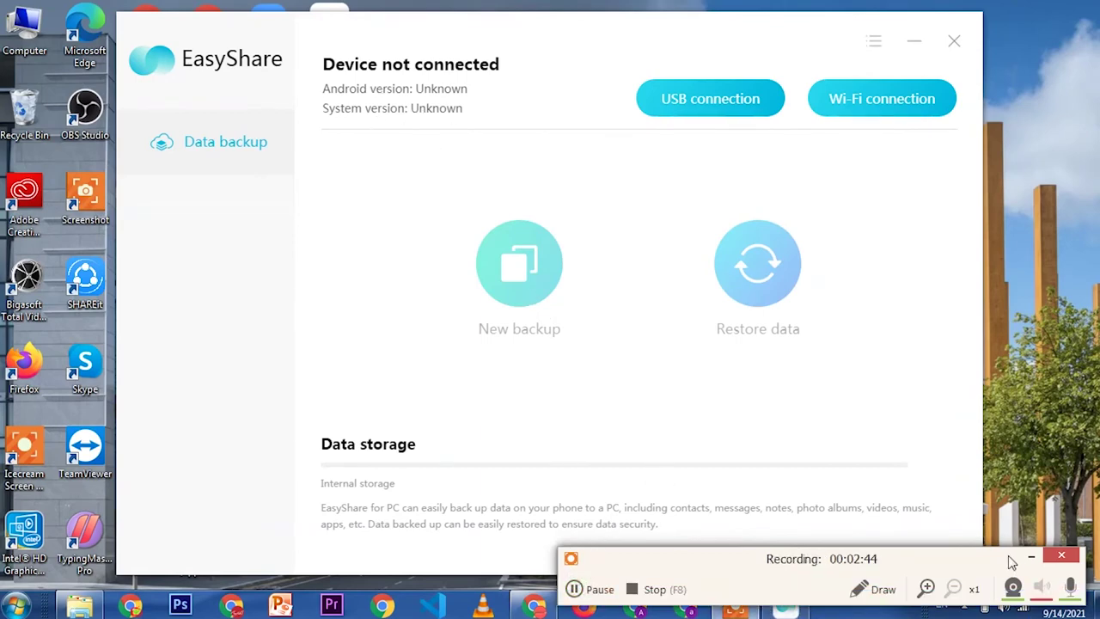
click(1022, 607)
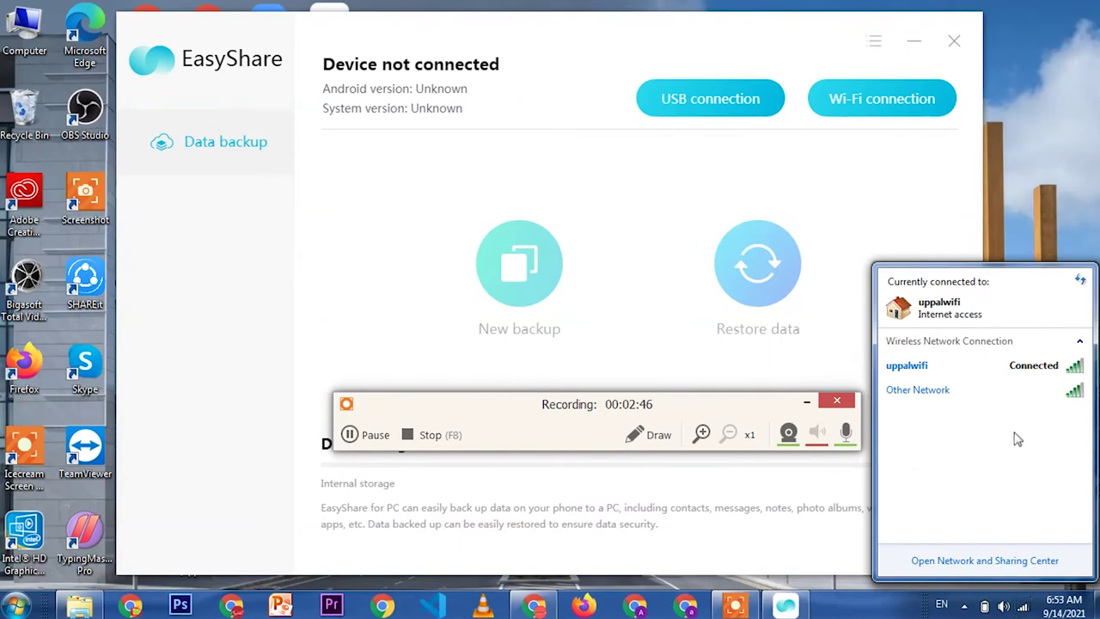
click(988, 569)
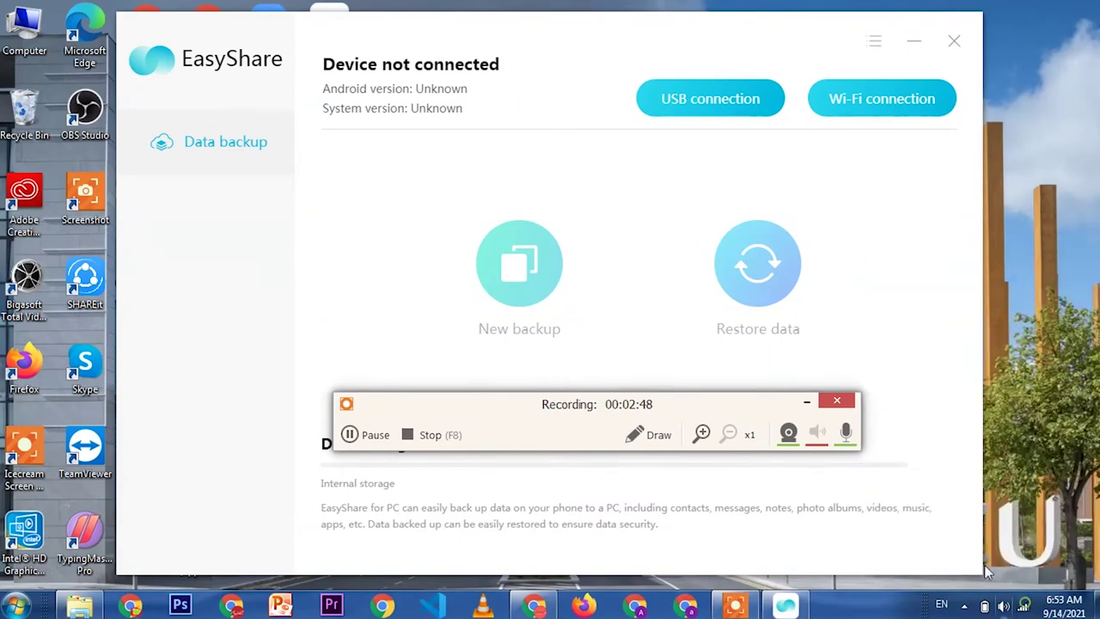
click(804, 402)
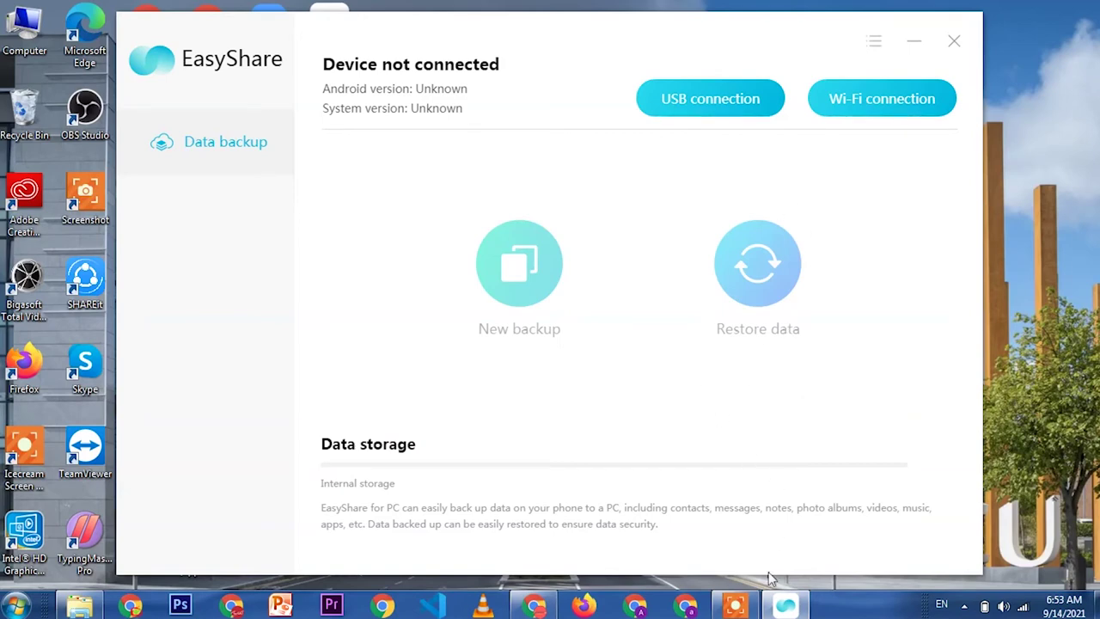
click(737, 607)
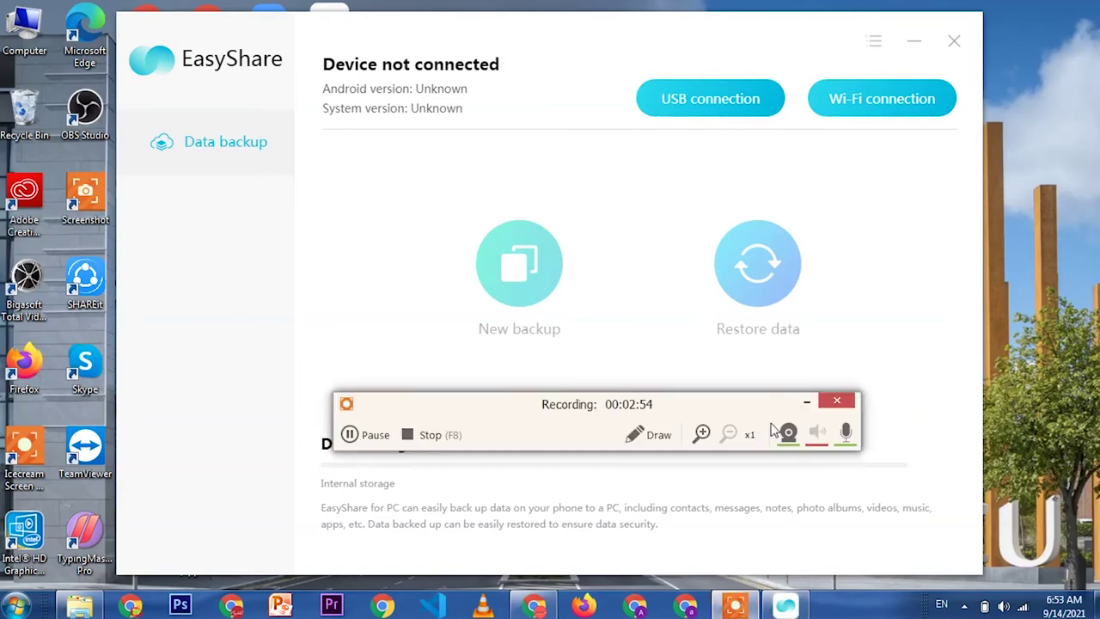
mouse_move(724, 422)
mouse_down()
mouse_move(870, 518)
mouse_move(910, 561)
mouse_up()
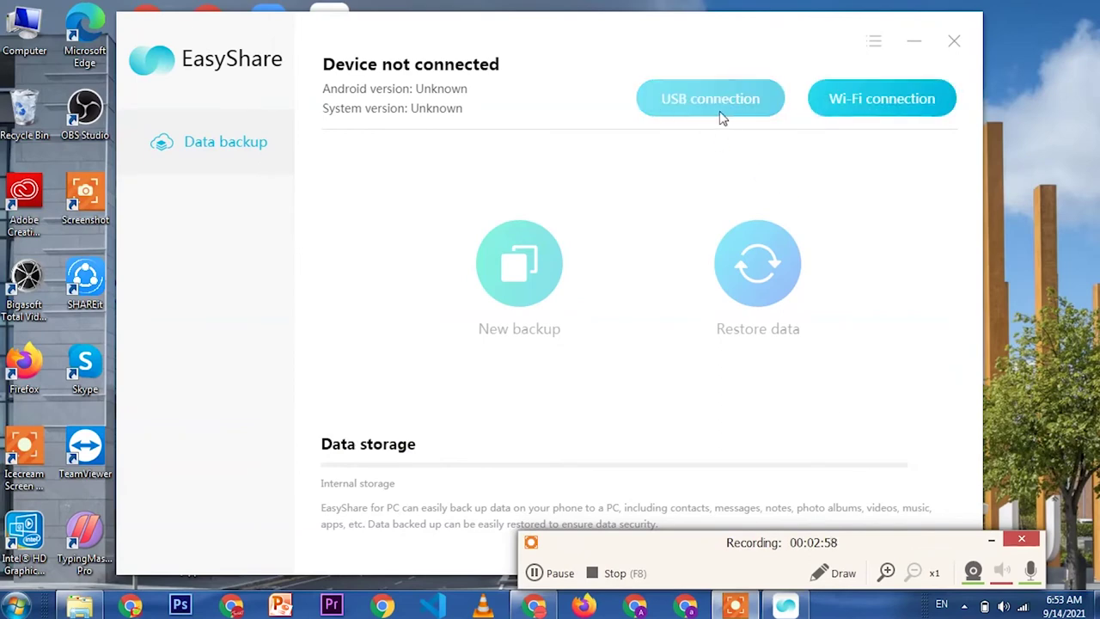
click(865, 114)
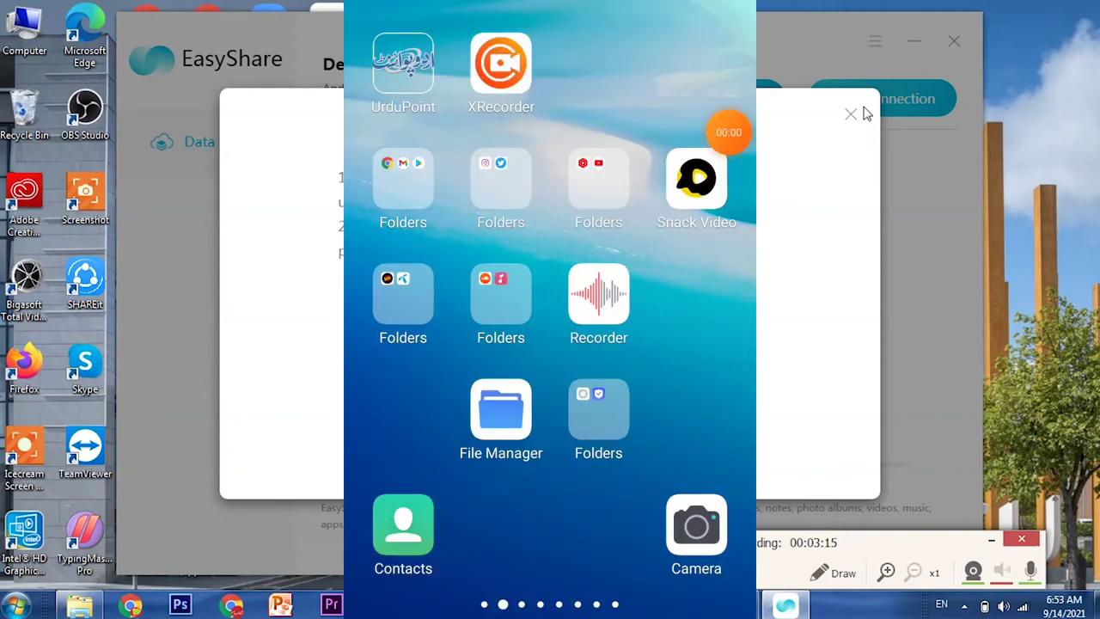
- Close the Wi-Fi pairing dialog once the phone shows connected to 192.168.0.107
click(864, 113)
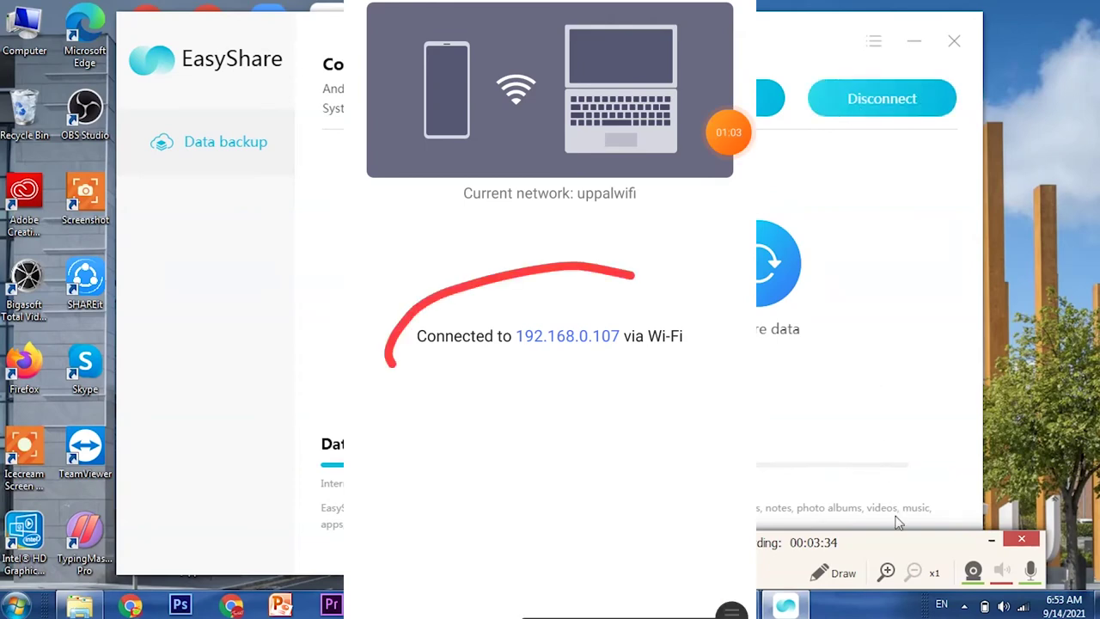
click(835, 572)
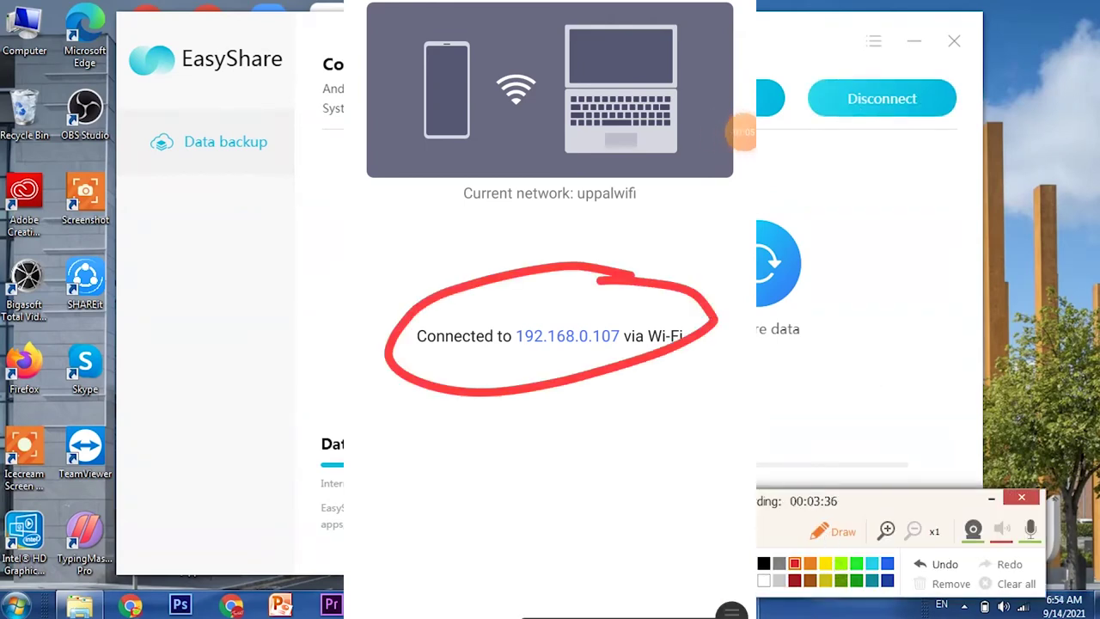
drag(342, 78, 314, 129)
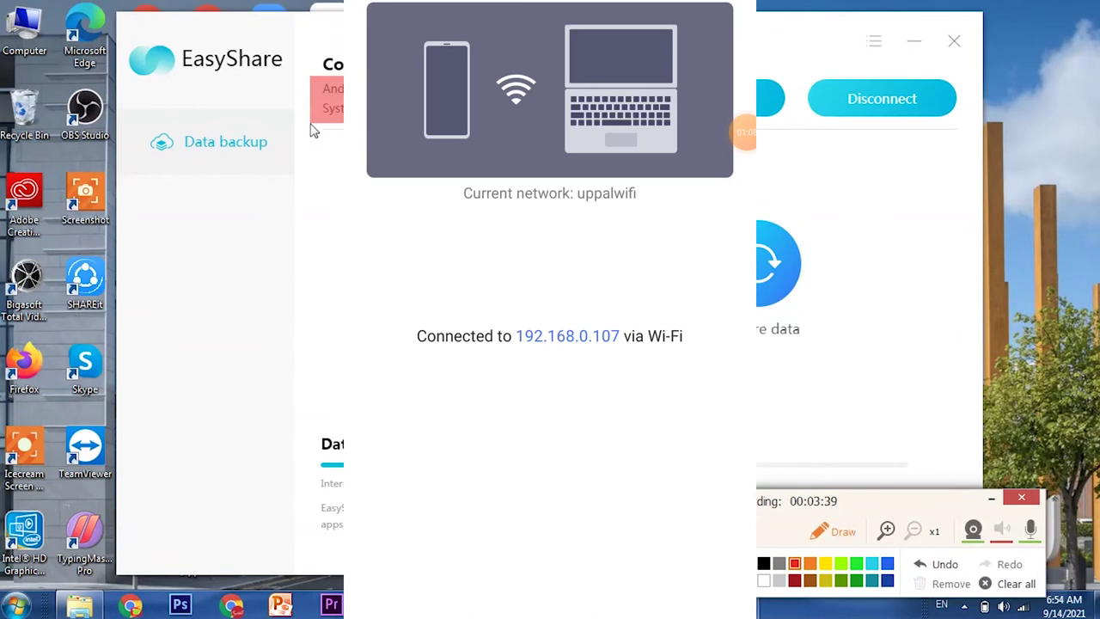
drag(342, 48, 292, 86)
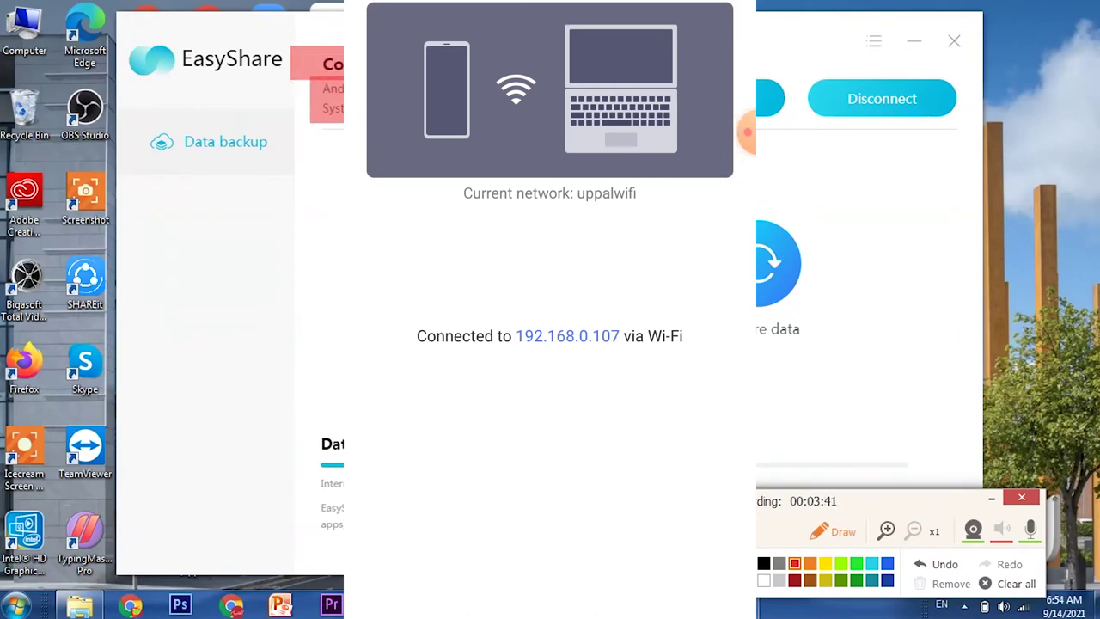
drag(763, 118, 792, 124)
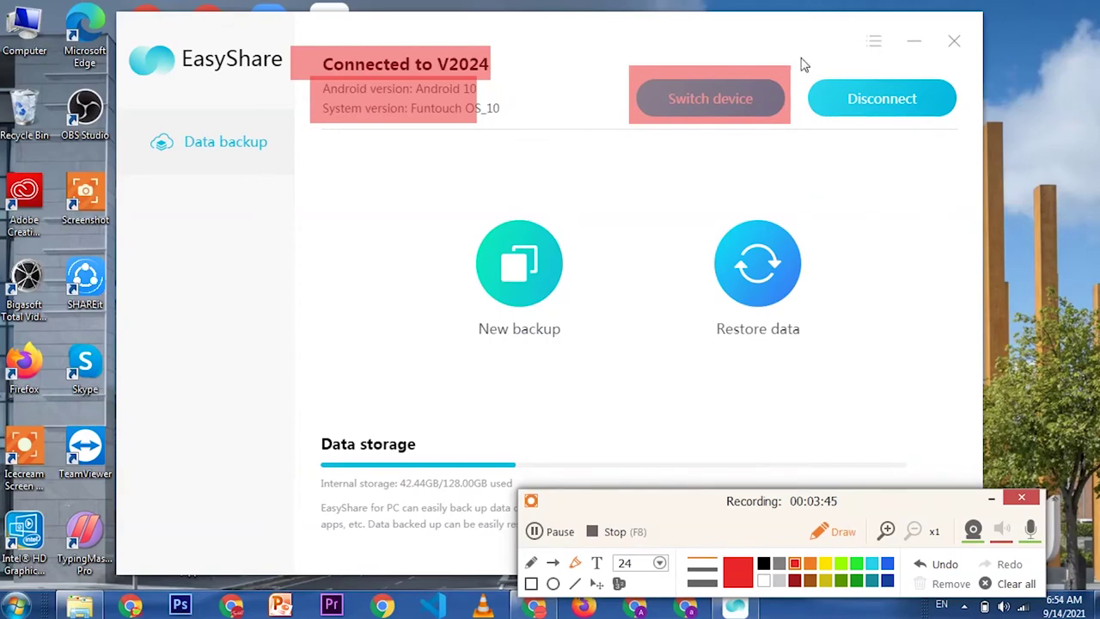
drag(800, 57, 957, 136)
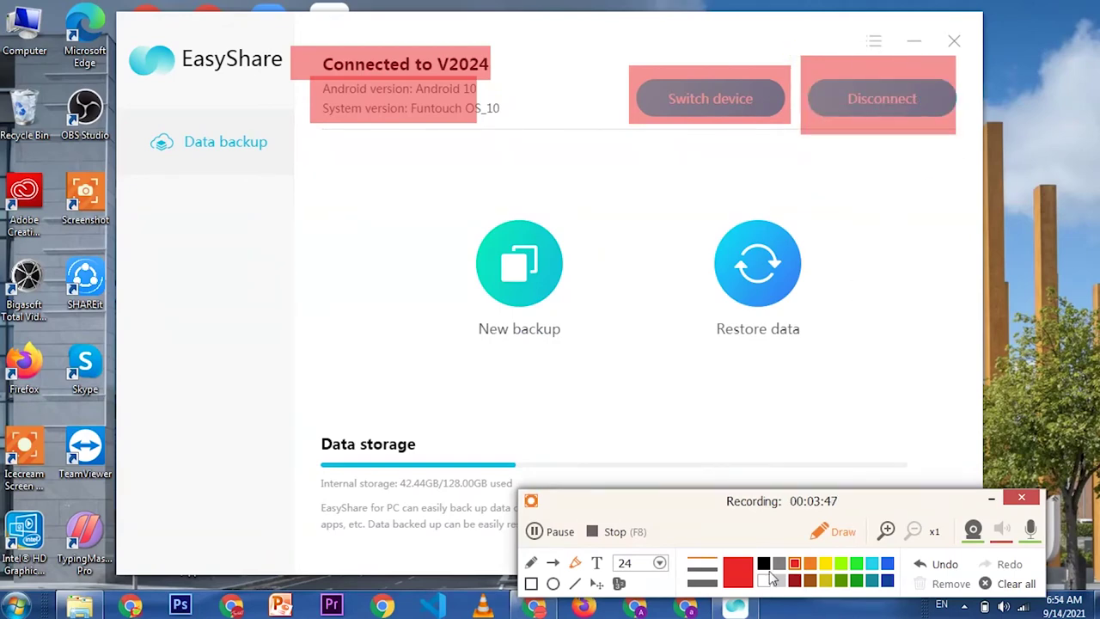
click(1003, 588)
click(820, 534)
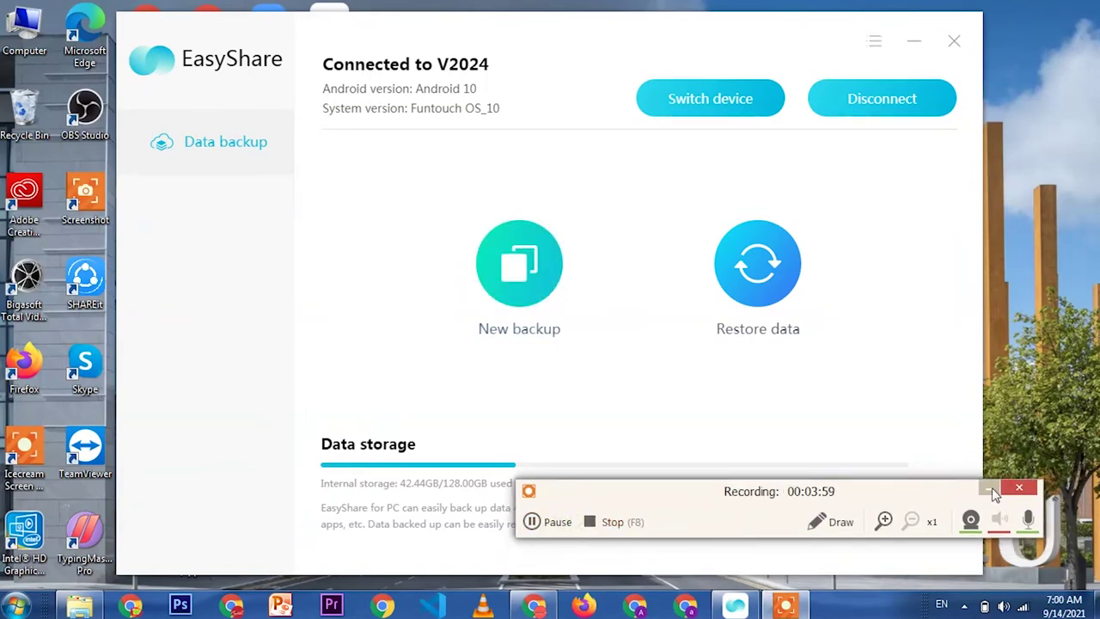
click(991, 487)
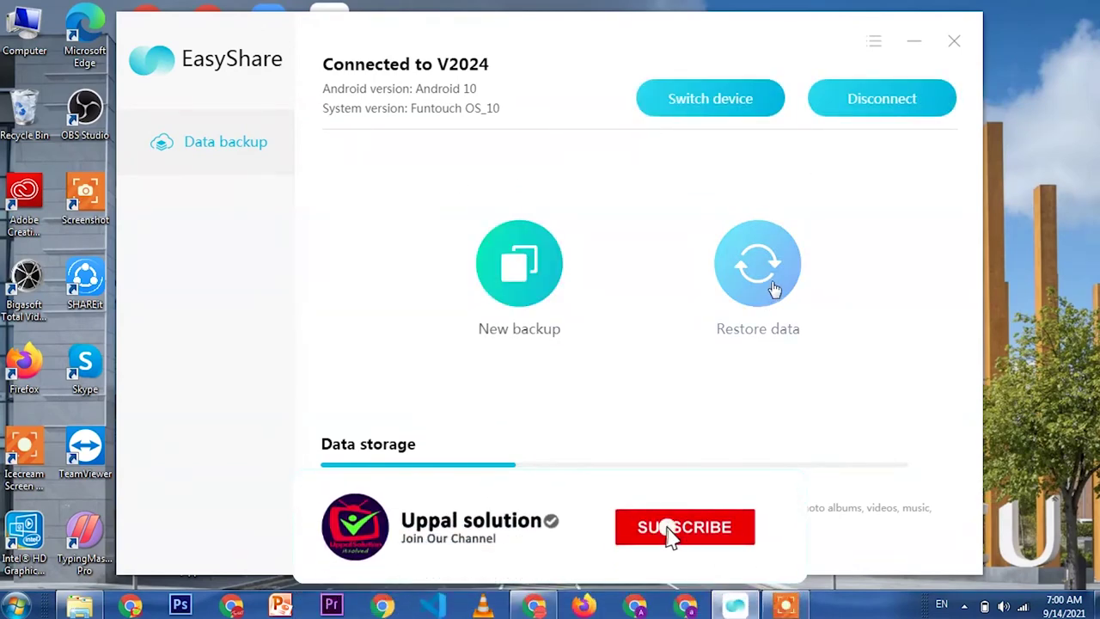
- Create a new backup containing only the phone's 9 Notes and finish it
click(530, 273)
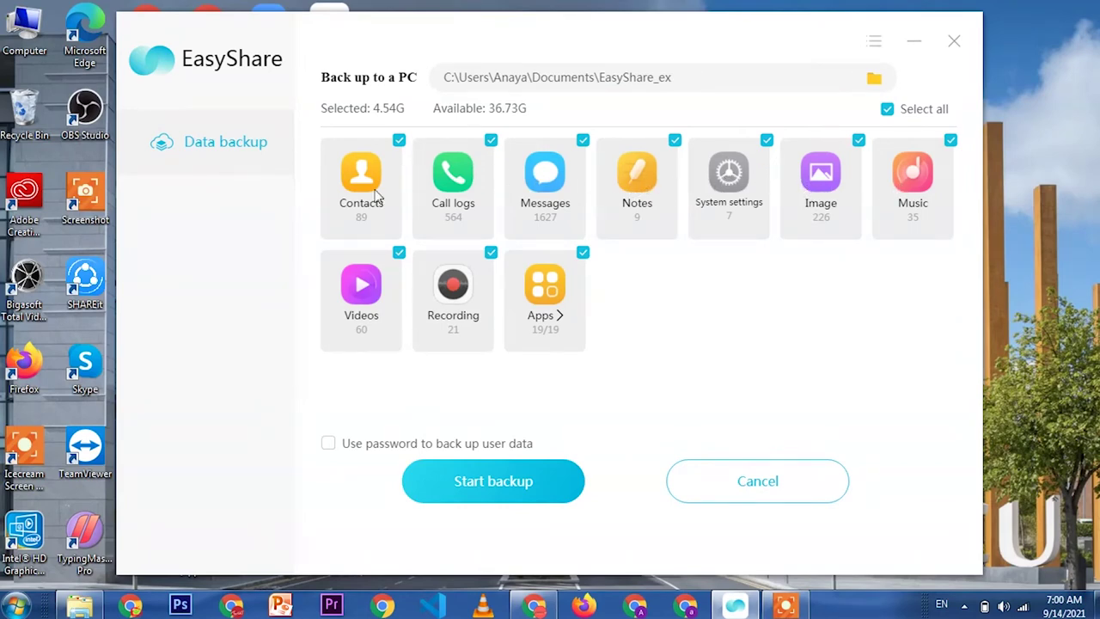
click(920, 110)
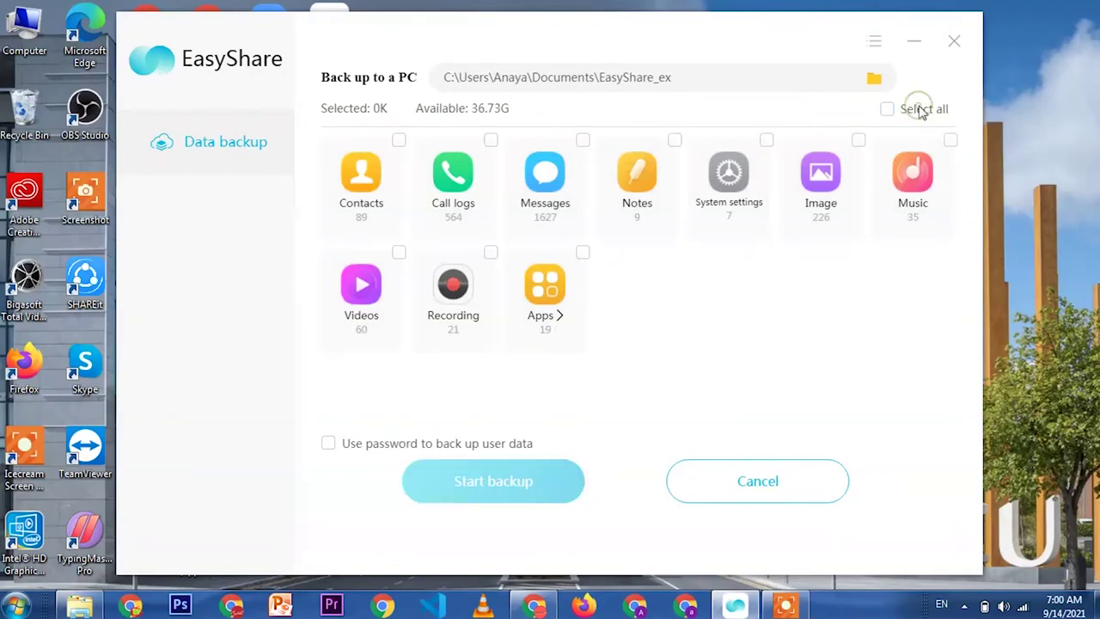
click(613, 184)
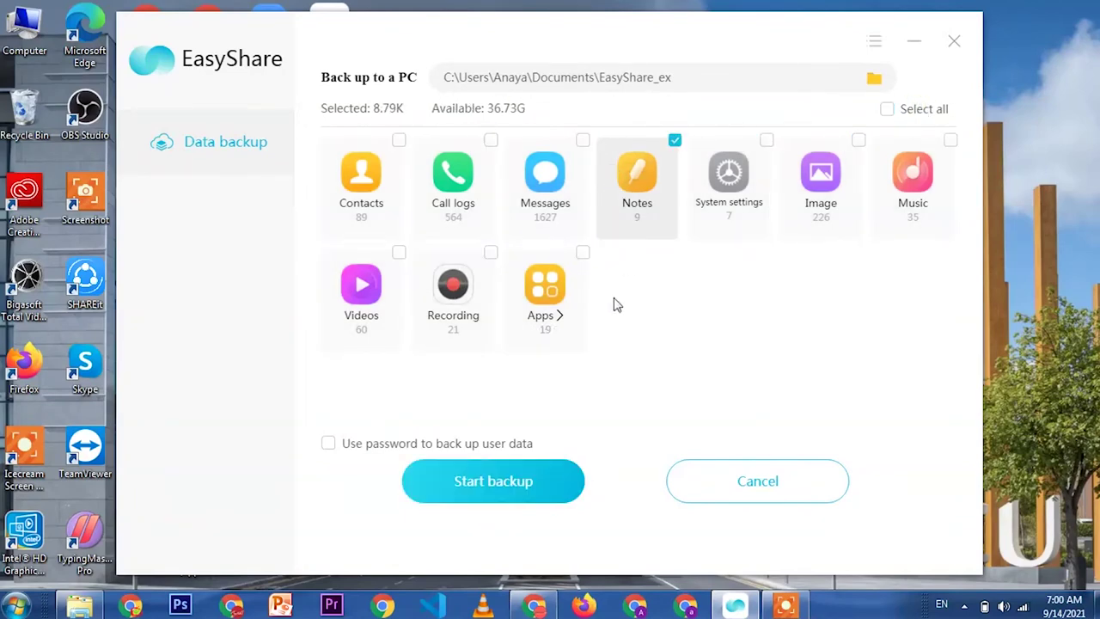
click(487, 480)
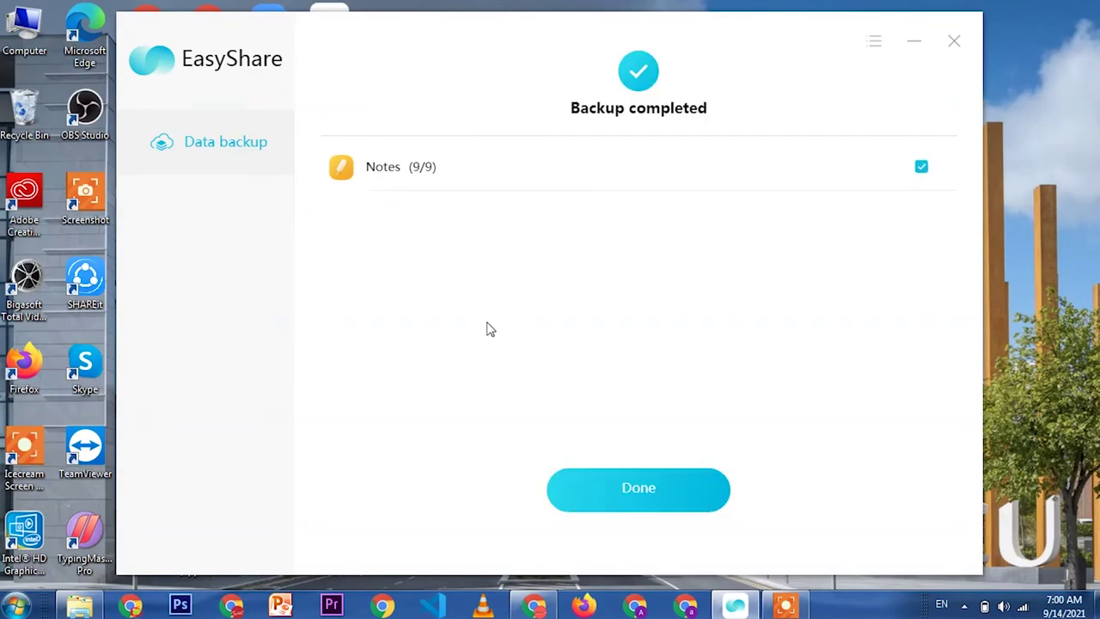
click(658, 505)
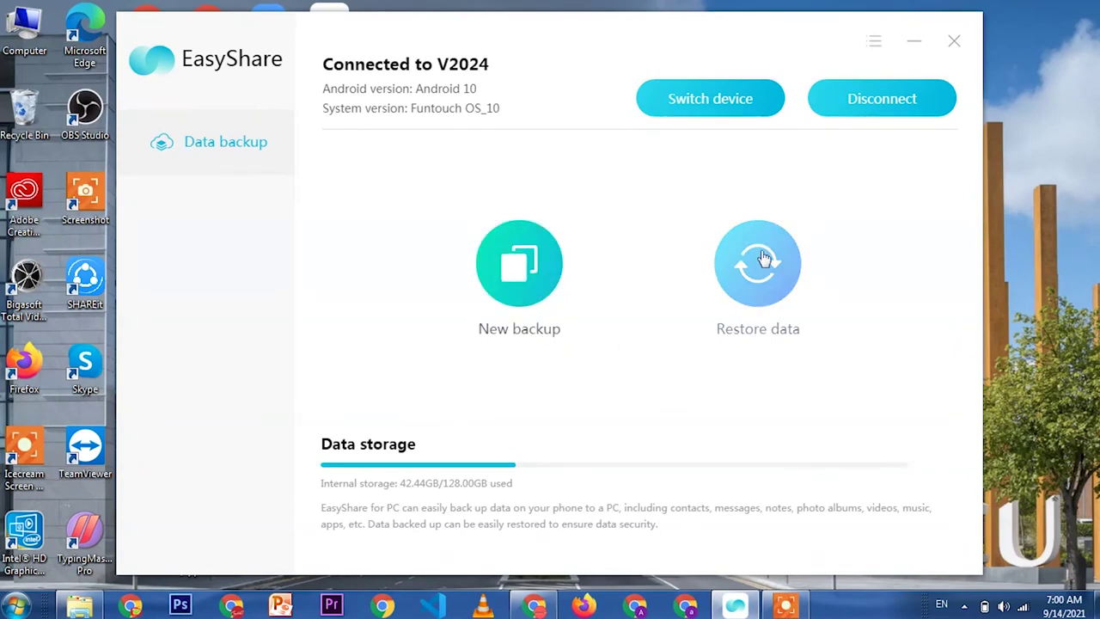
- Browse Documents\EasyShare_ex to confirm the V2024 backup folder, then cancel without changing destination
click(504, 273)
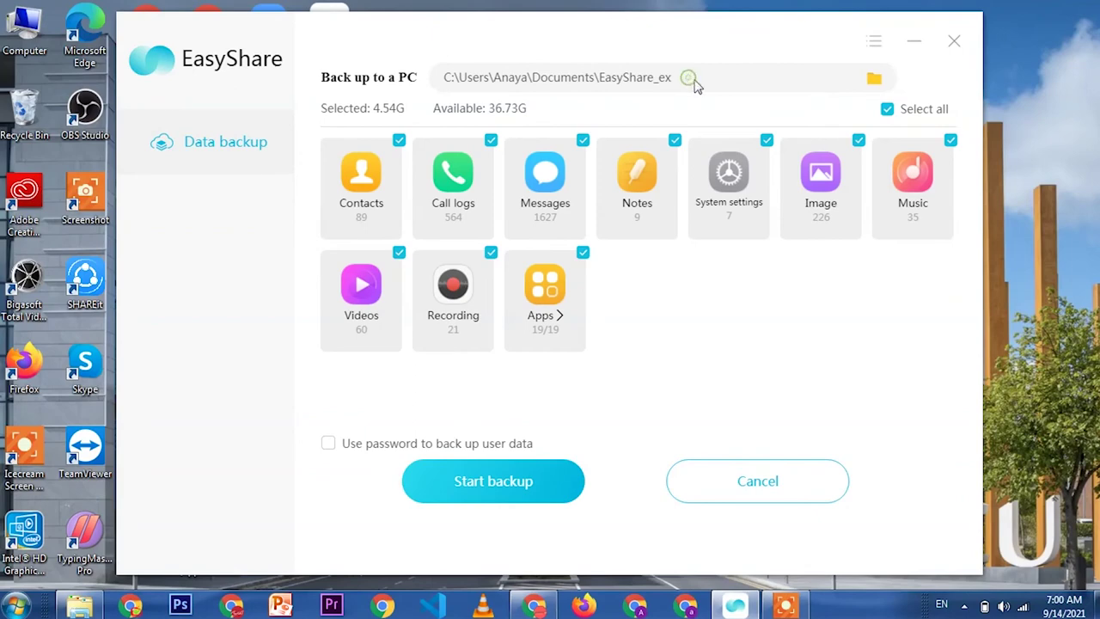
click(871, 81)
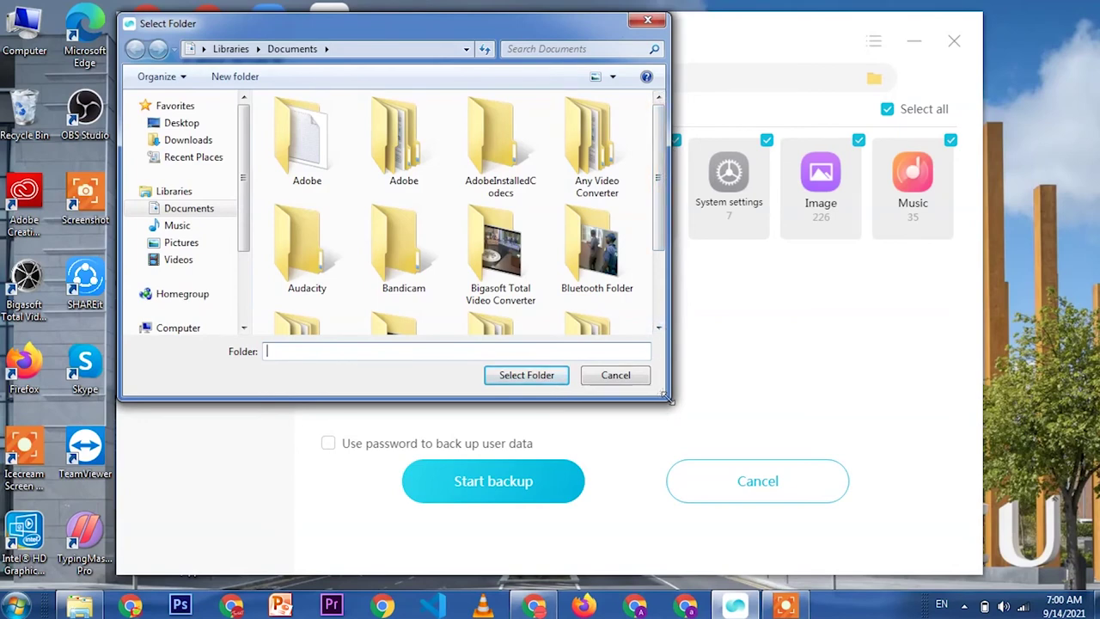
drag(667, 397, 907, 578)
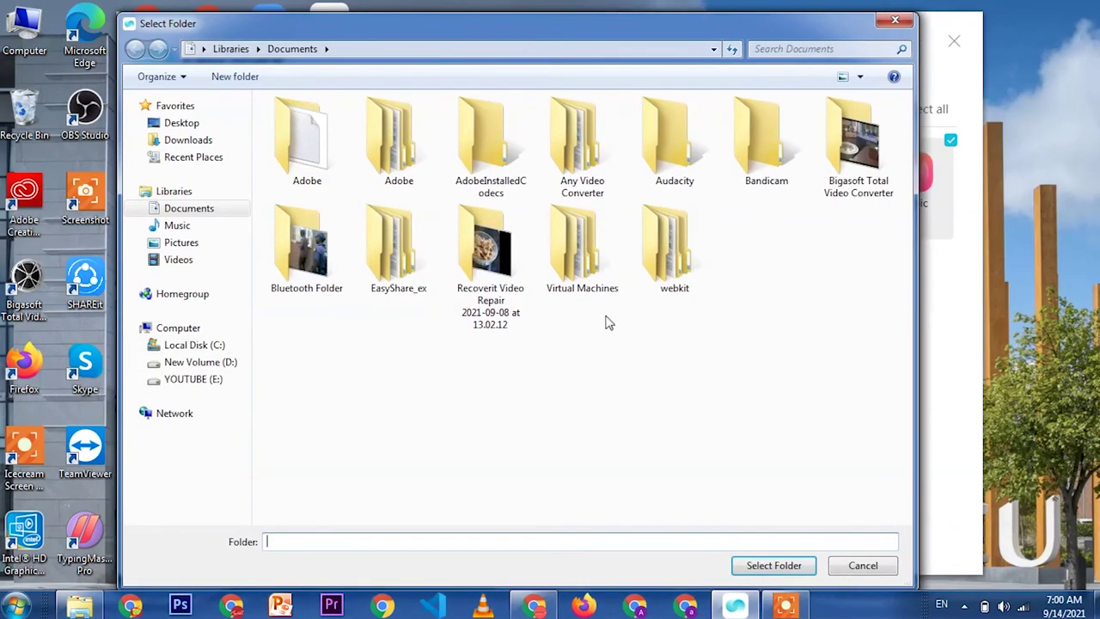
double_click(387, 251)
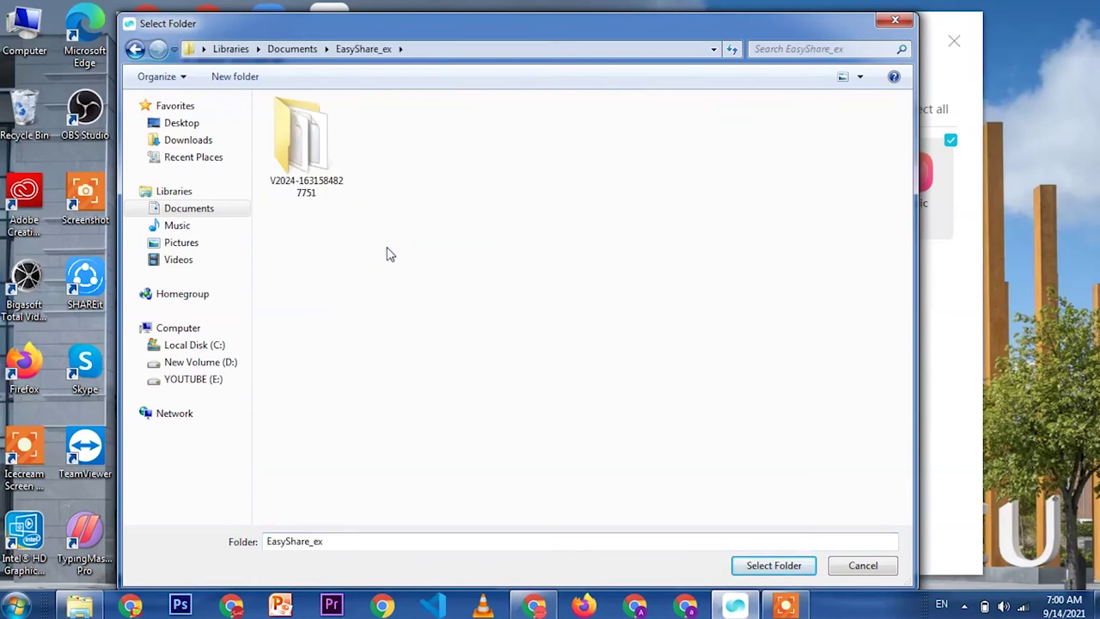
click(314, 152)
double_click(314, 152)
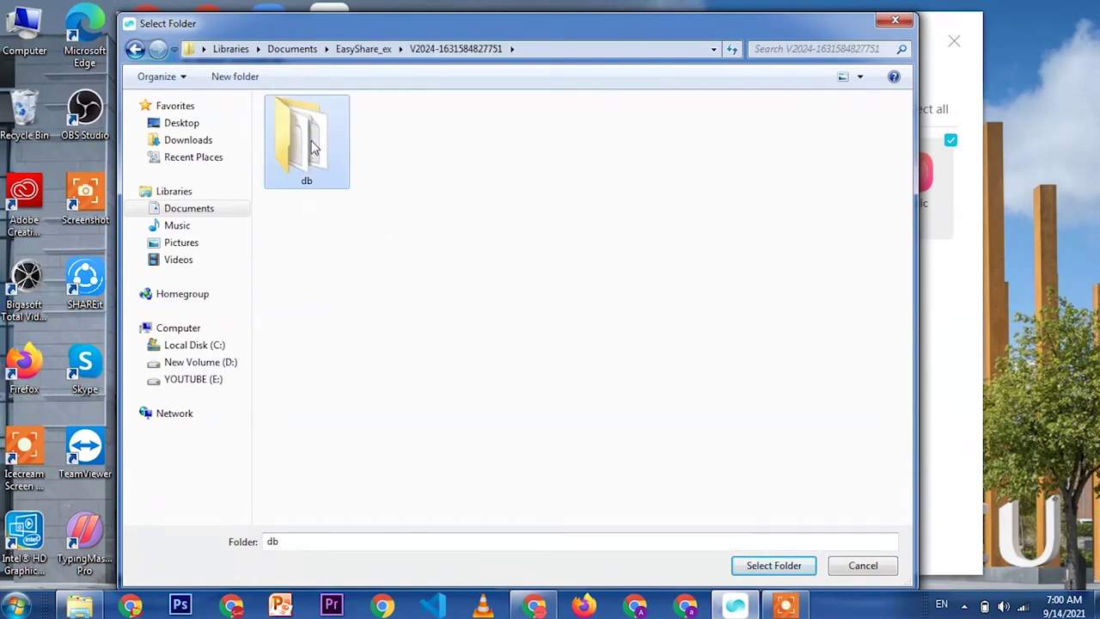
click(135, 42)
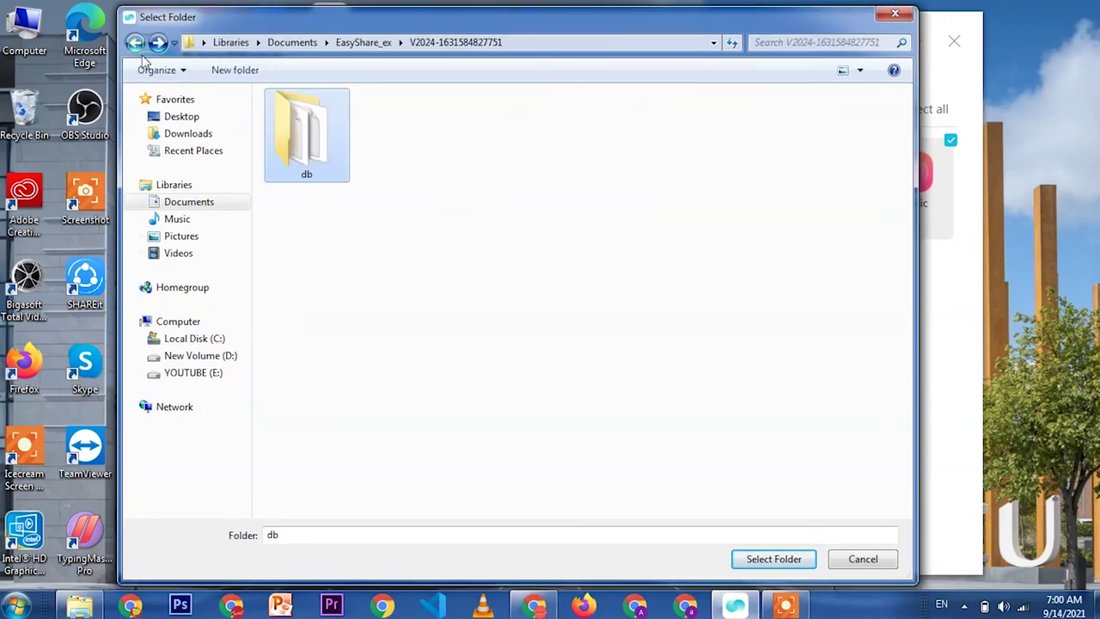
click(863, 559)
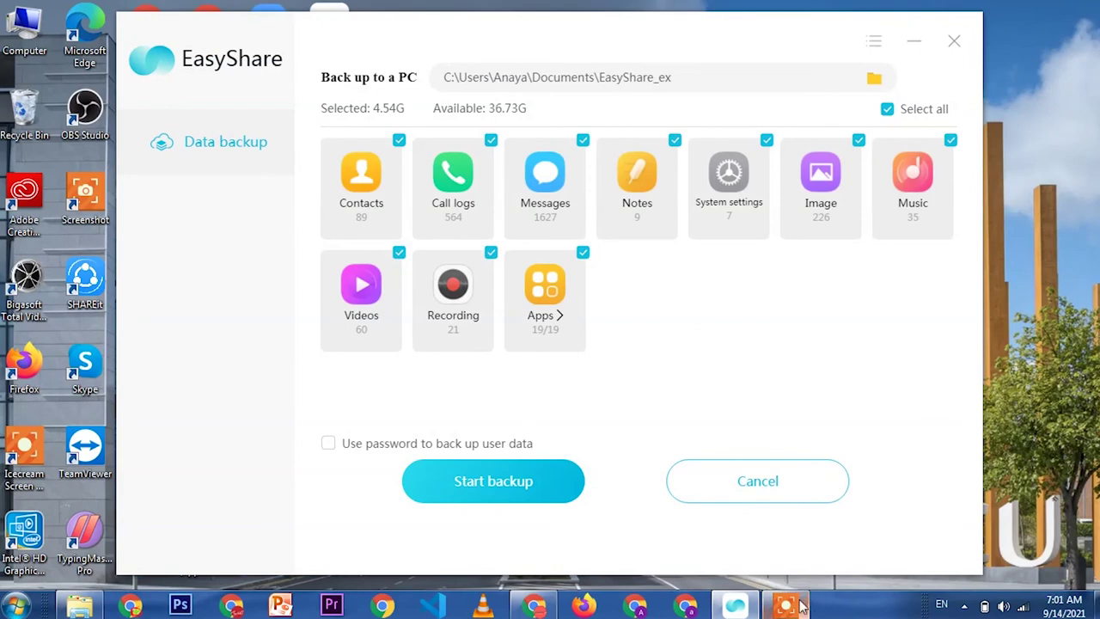
- Restore the nine notes from the V2024 backup to the phone and dismiss the summary
click(767, 483)
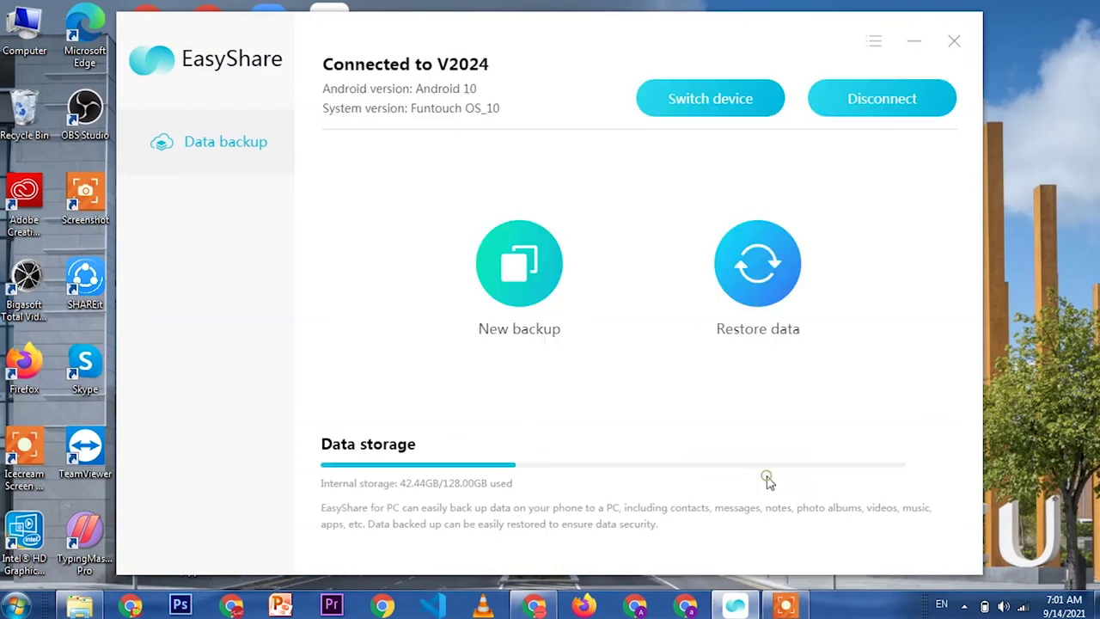
click(761, 290)
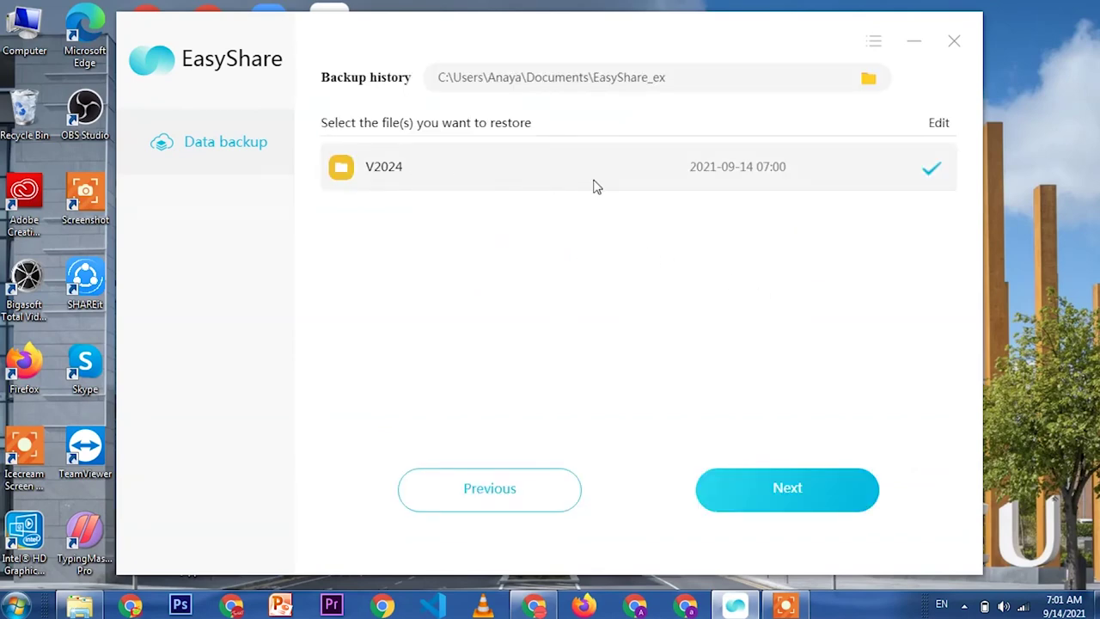
click(793, 497)
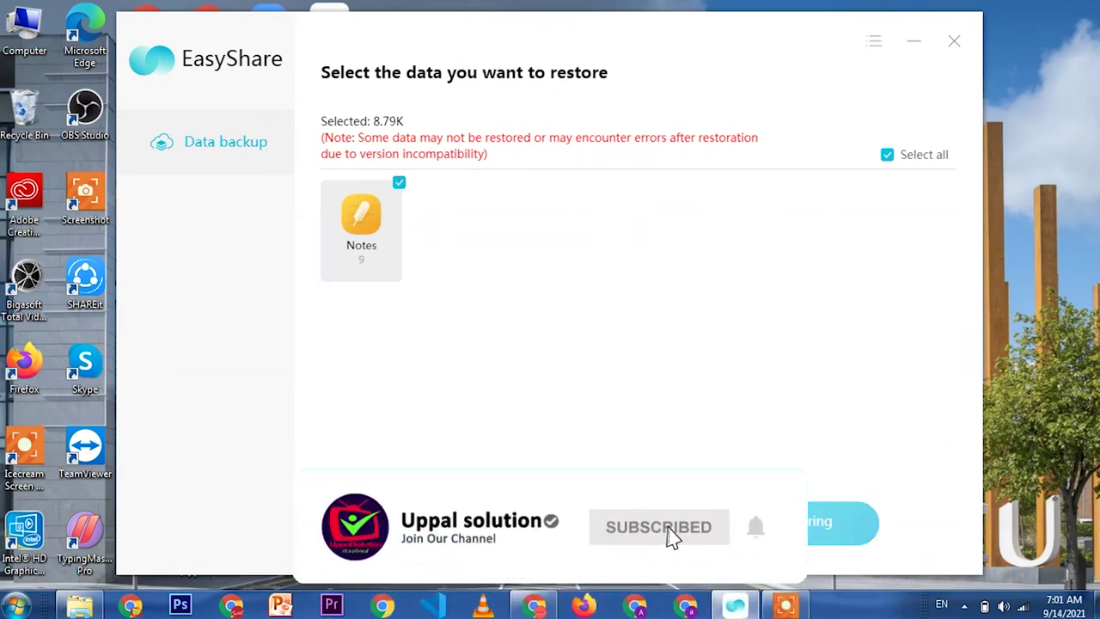
click(842, 521)
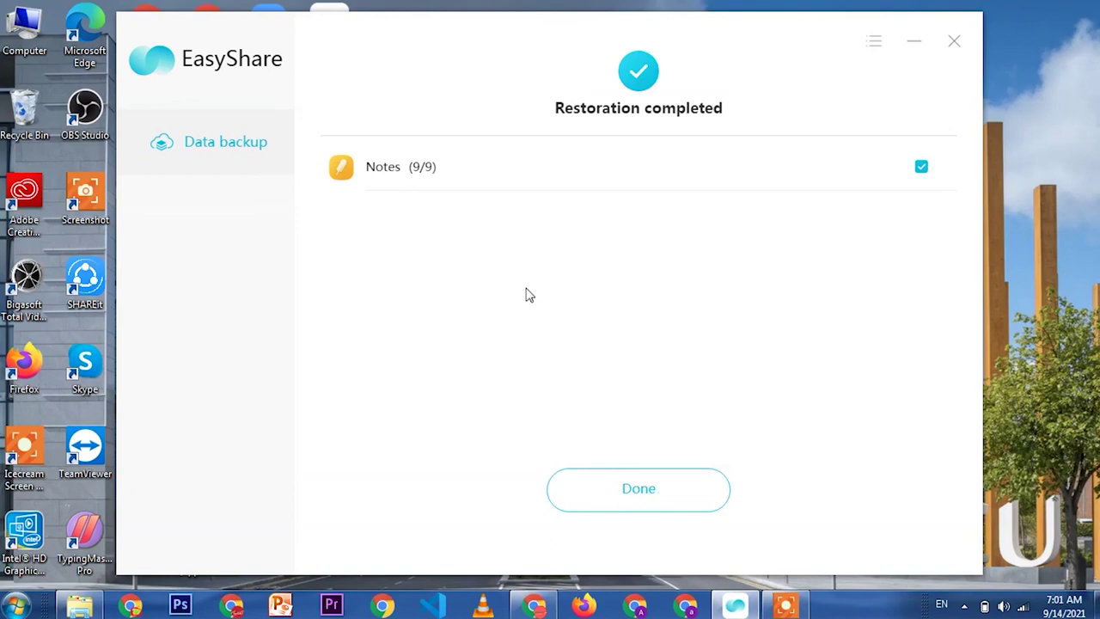
click(677, 487)
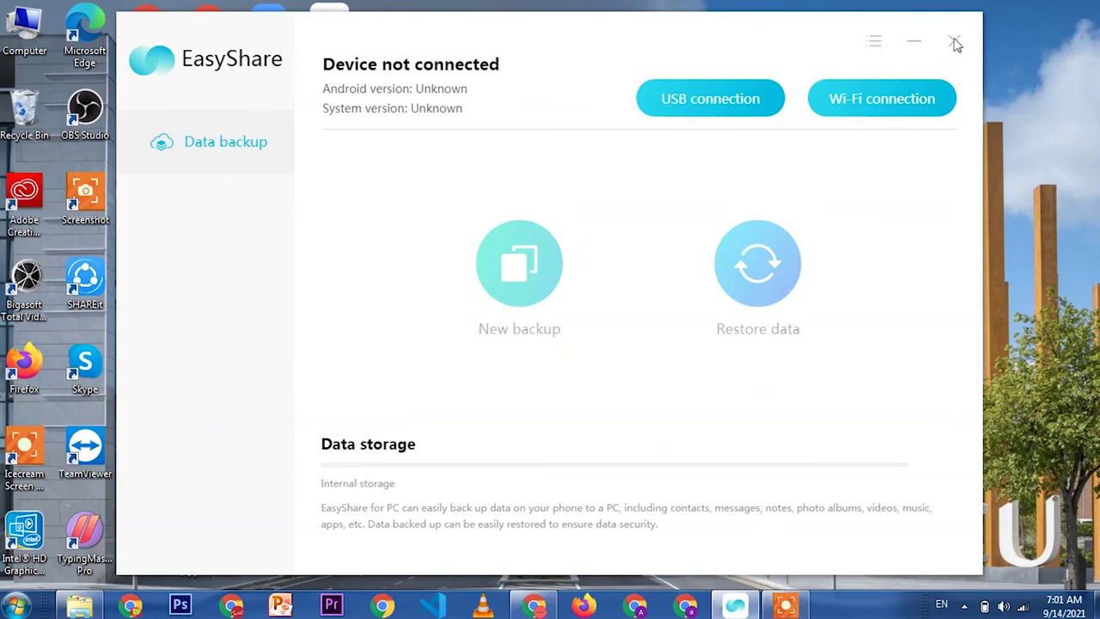
- Finish the Restoration completed screen to return to EasyShare's home screen
click(773, 606)
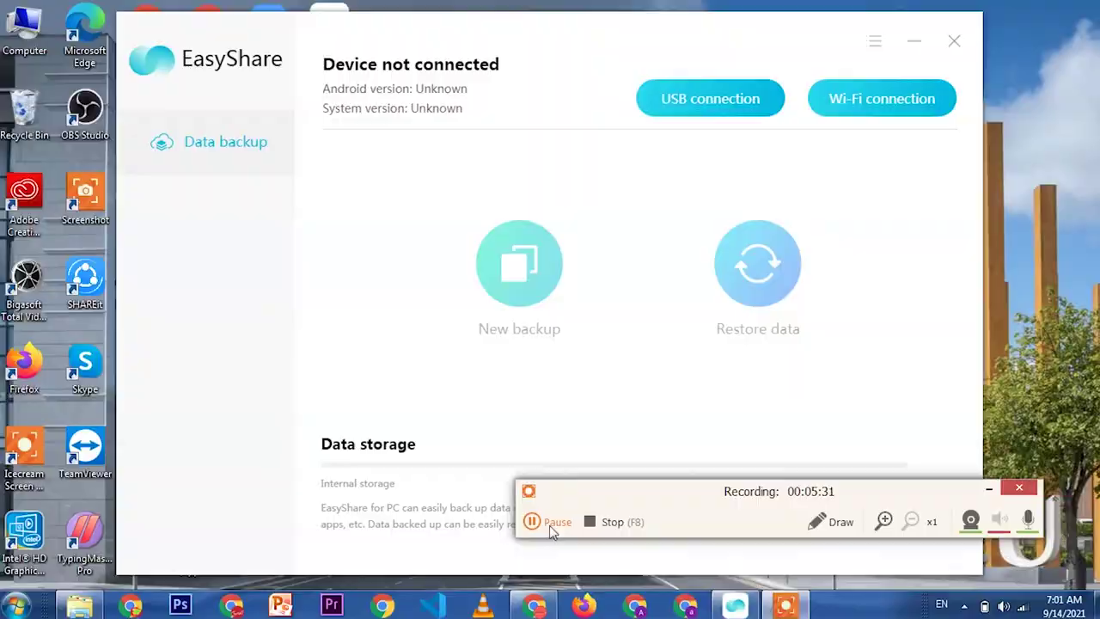